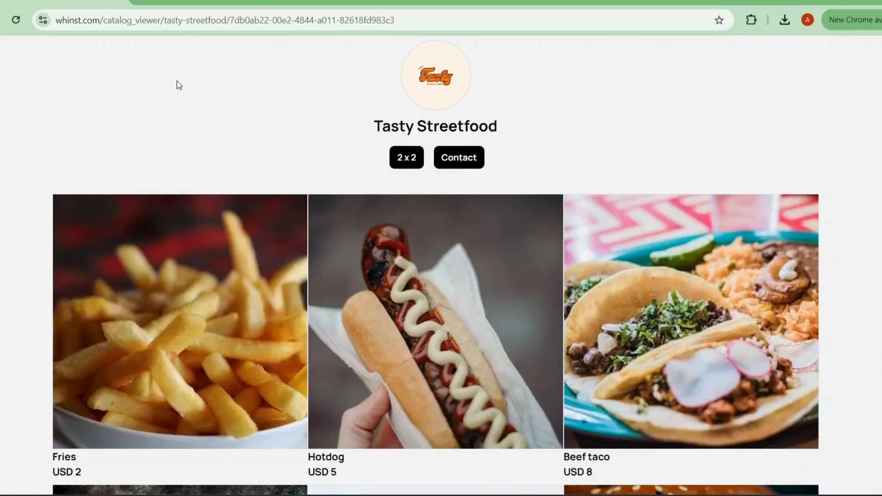
Step: View the Fries product's details in the Tasty Streetfood catalog, reading through to its description, and close them
scroll(177, 81, down, 3)
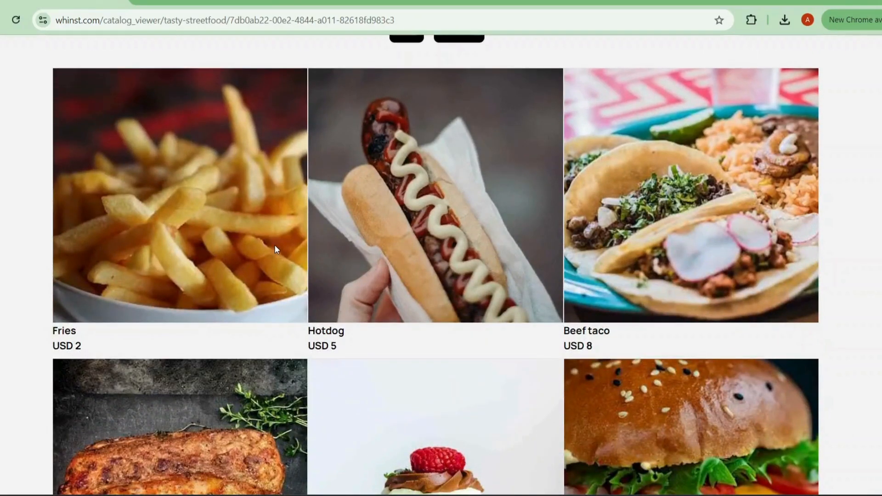
click(163, 193)
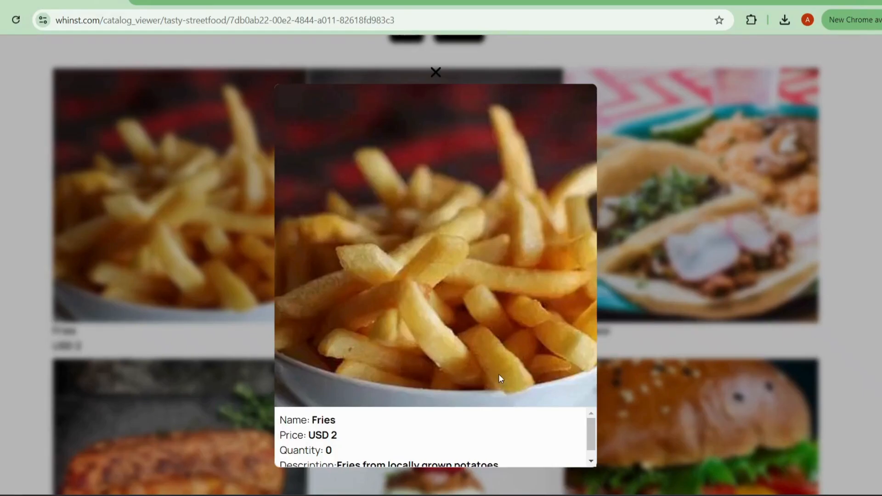
scroll(382, 439, down, 1)
scroll(382, 441, up, 1)
scroll(382, 441, down, 1)
scroll(383, 441, up, 1)
scroll(392, 436, down, 1)
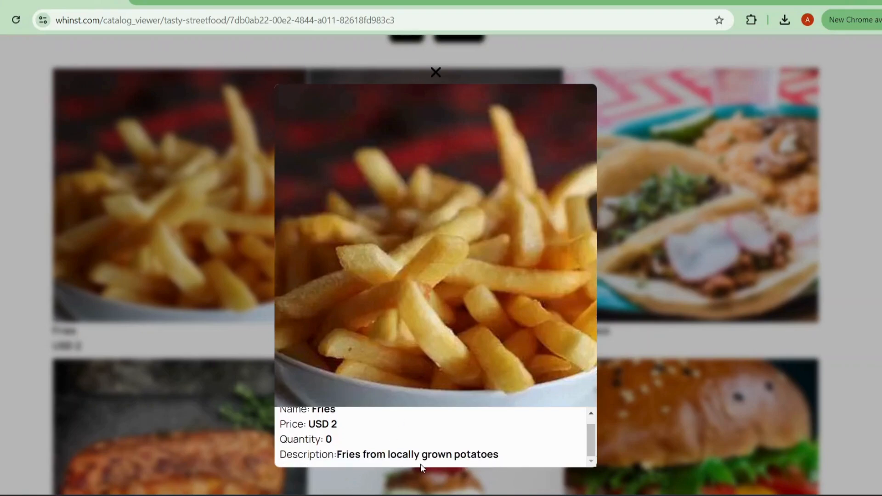
scroll(417, 453, up, 1)
scroll(466, 431, down, 1)
click(728, 248)
Step: View the Beef taco product's details, including its description, and close them
click(686, 218)
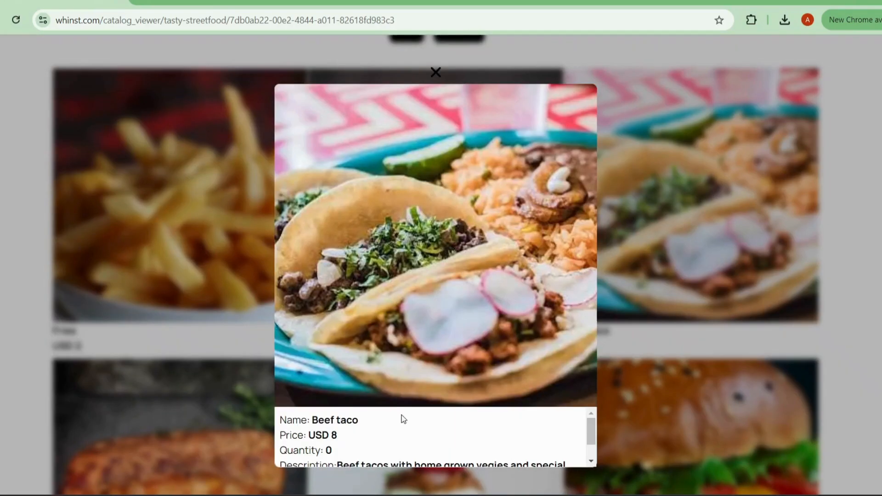
scroll(367, 429, down, 1)
scroll(367, 429, up, 1)
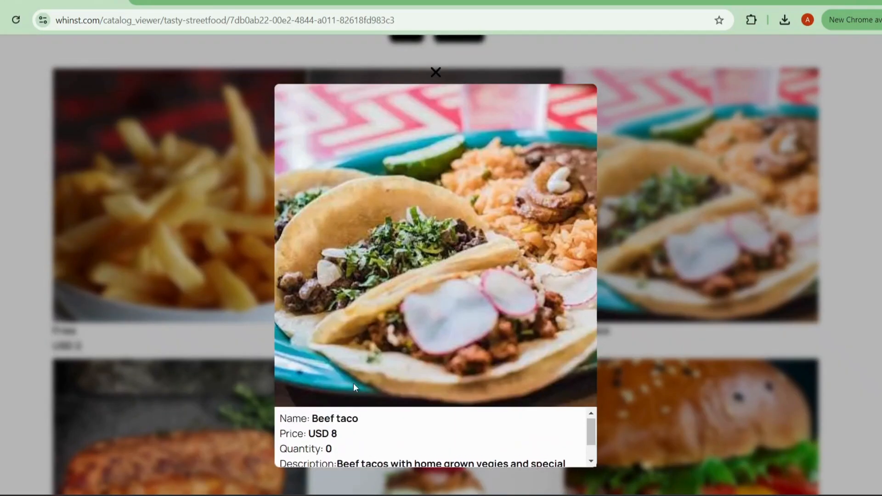
click(148, 302)
Step: Read the Pork ribs product's details, close them, and look through the whole product grid of the catalog
click(217, 385)
scroll(363, 453, down, 1)
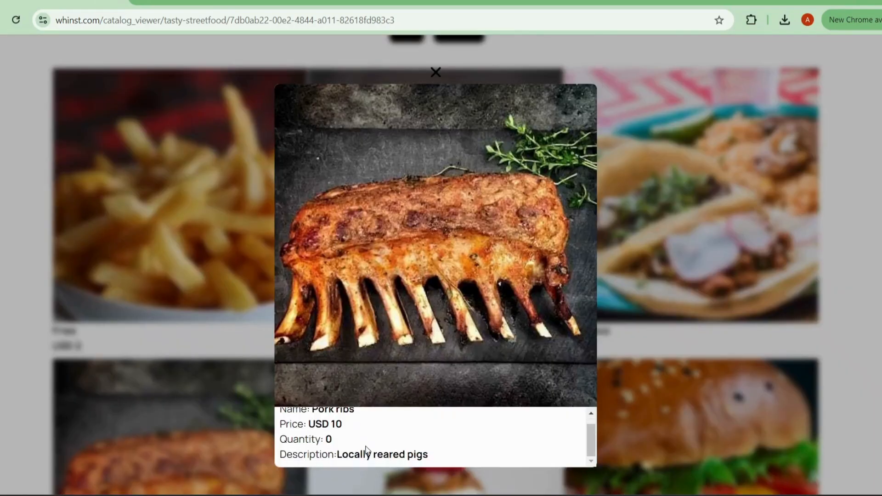
scroll(364, 451, up, 1)
click(707, 229)
scroll(505, 200, up, 3)
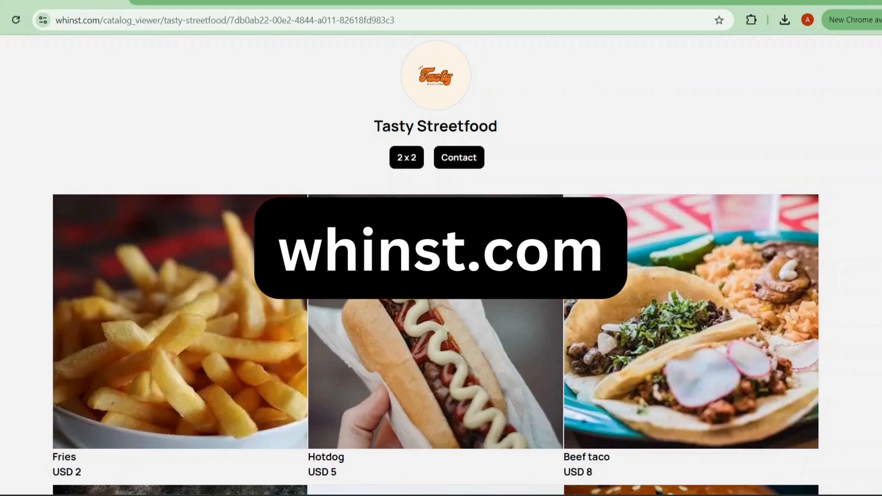
scroll(615, 326, down, 5)
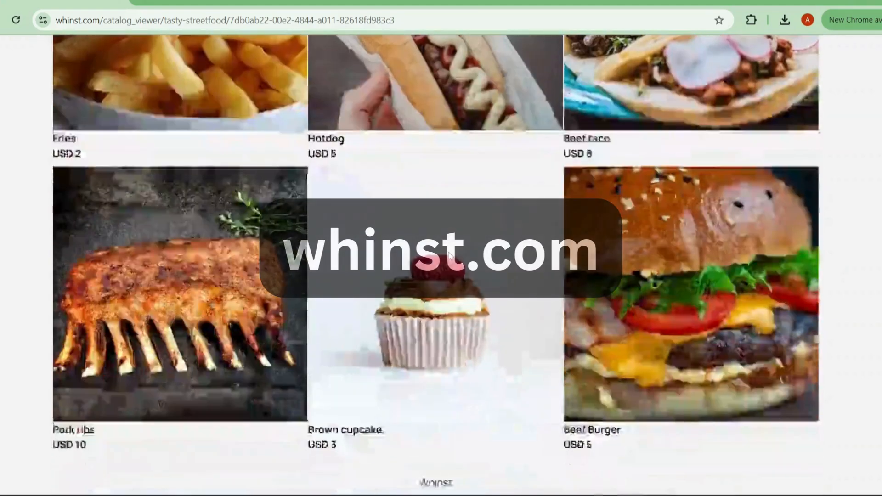
scroll(350, 309, up, 5)
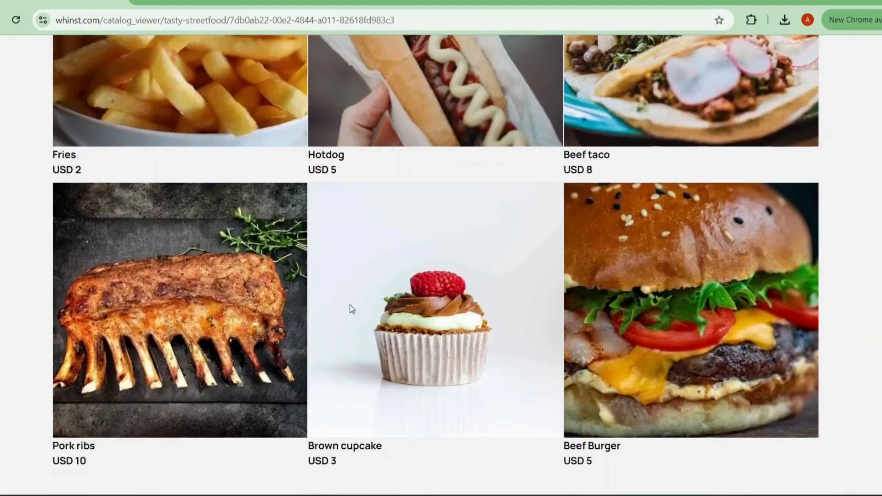
scroll(351, 309, up, 2)
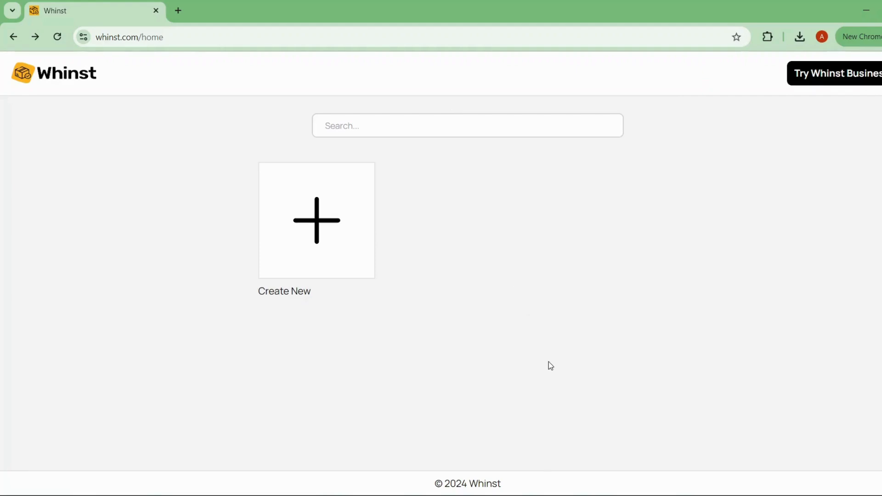
Step: Create a new catalog for the store Tasty Streetfood with its logo, currency United States ( USD ), contact email and phone number
click(299, 217)
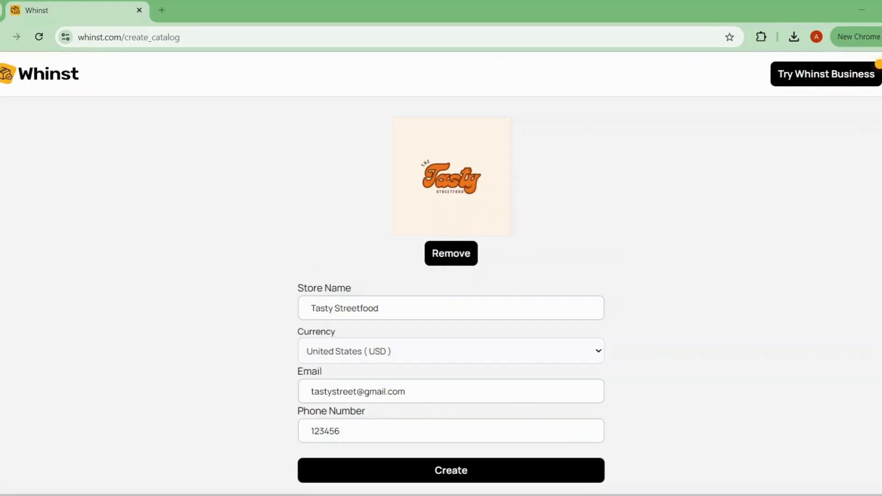
scroll(689, 240, down, 1)
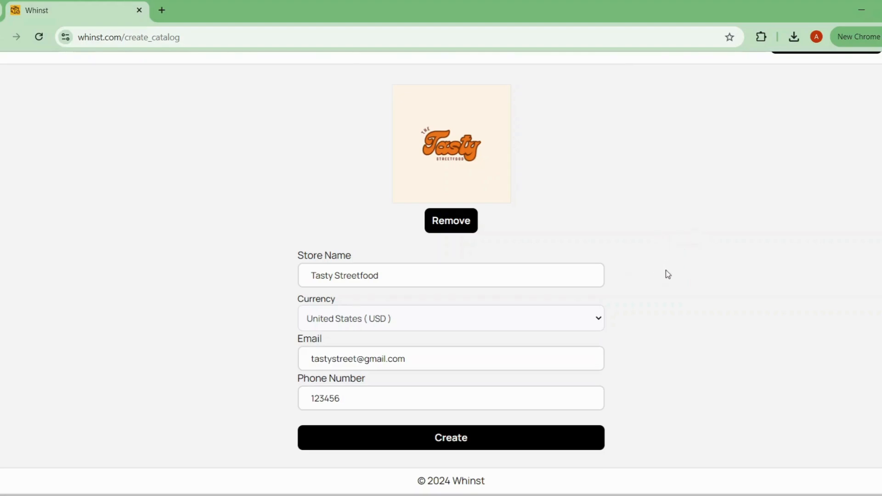
scroll(714, 302, up, 1)
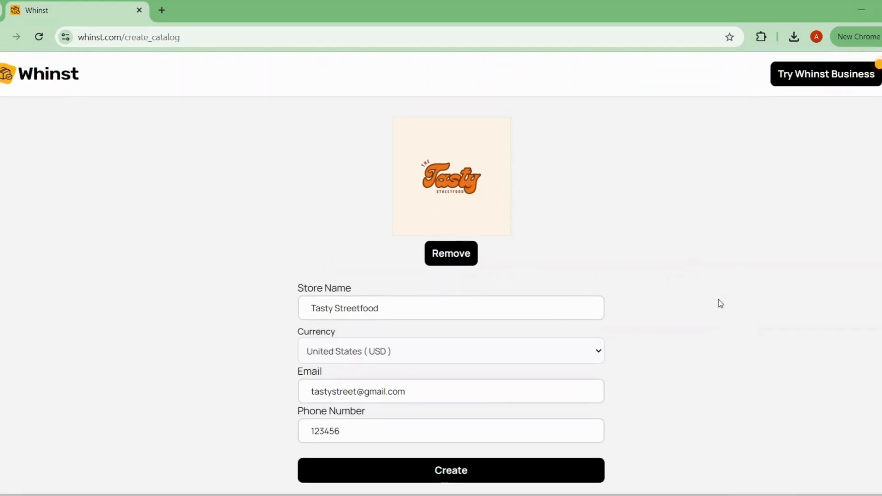
scroll(721, 303, down, 1)
scroll(720, 303, up, 1)
scroll(720, 303, down, 1)
scroll(720, 303, up, 1)
scroll(720, 303, down, 1)
scroll(720, 303, up, 1)
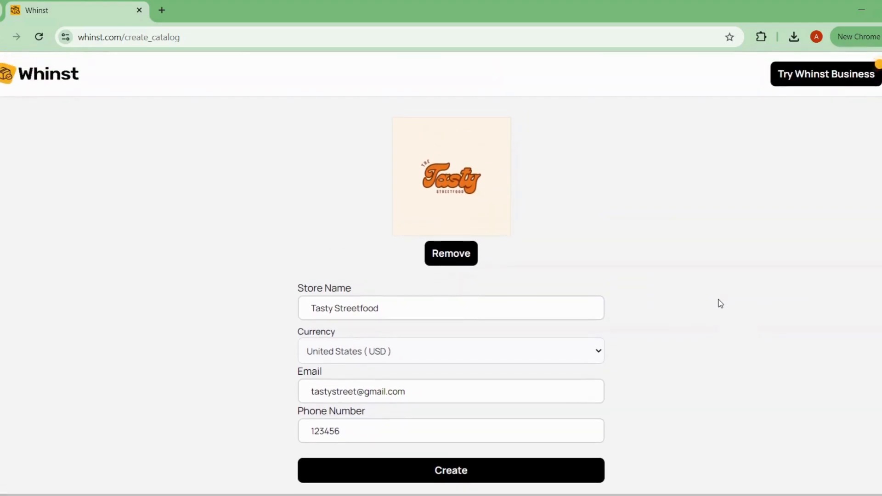
scroll(721, 304, down, 1)
click(503, 445)
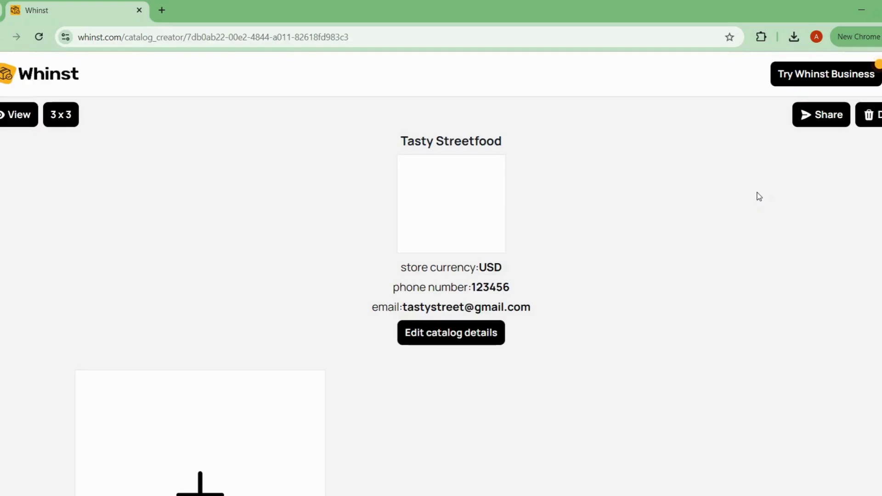
Step: Examine the new catalog's editor page, including the store logo, currency, contact details and product area
scroll(758, 197, down, 4)
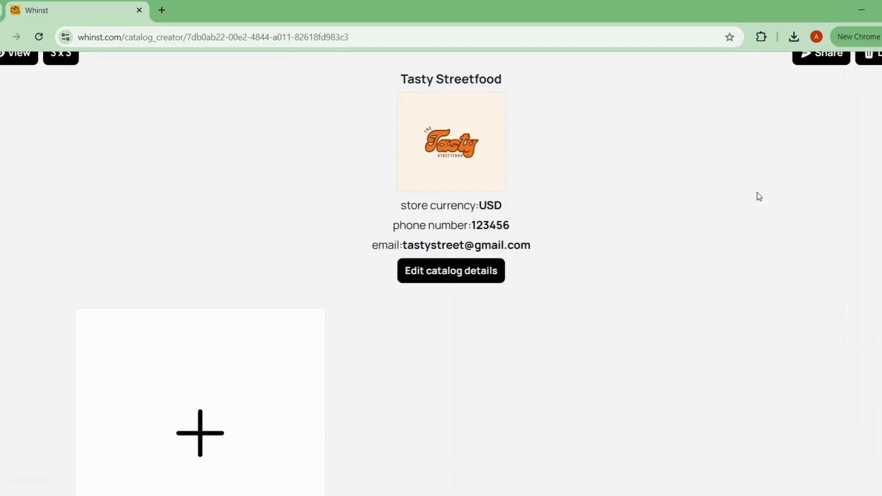
scroll(759, 197, up, 2)
scroll(759, 197, up, 2)
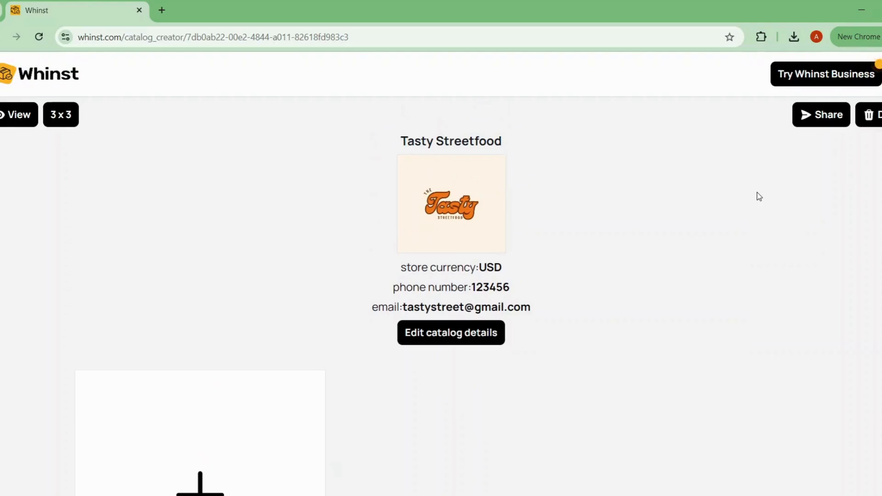
scroll(759, 197, down, 1)
scroll(759, 196, up, 1)
scroll(759, 196, down, 2)
scroll(759, 197, up, 2)
scroll(759, 196, down, 1)
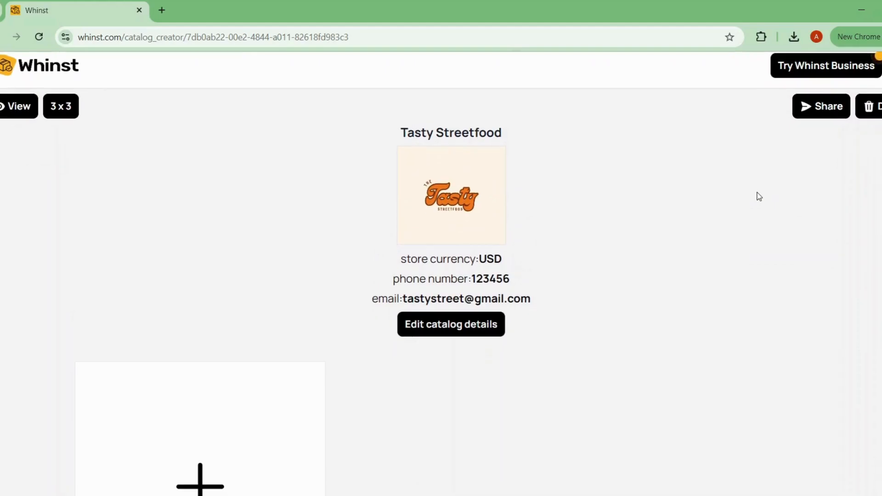
scroll(758, 196, down, 2)
scroll(749, 198, up, 3)
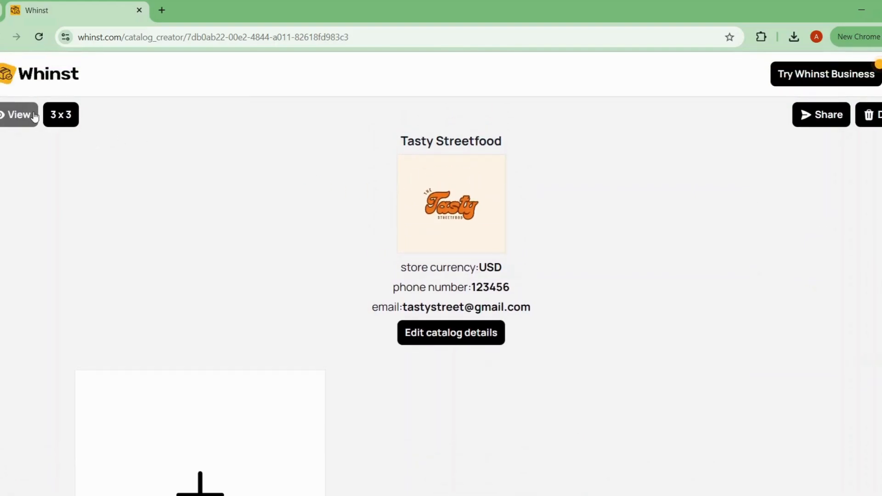
Step: Switch the catalog's product grid to 2 x 2 and return it to 3 x 3
click(64, 121)
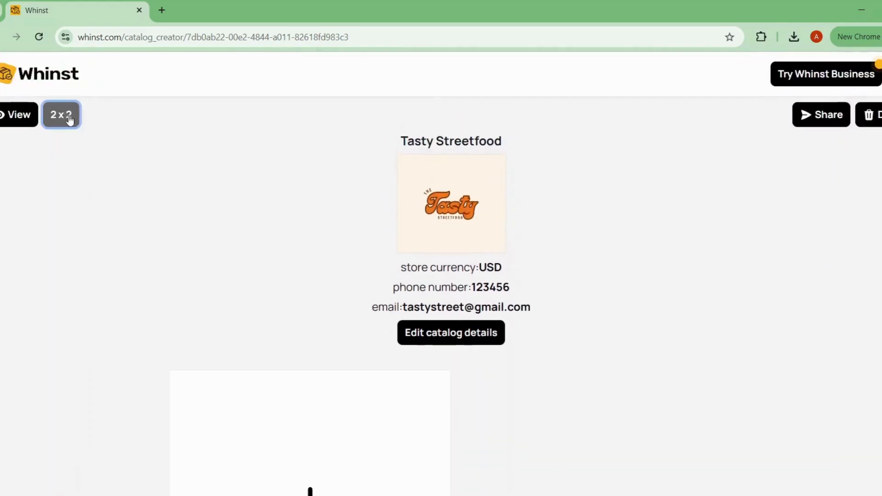
scroll(128, 117, down, 1)
click(76, 114)
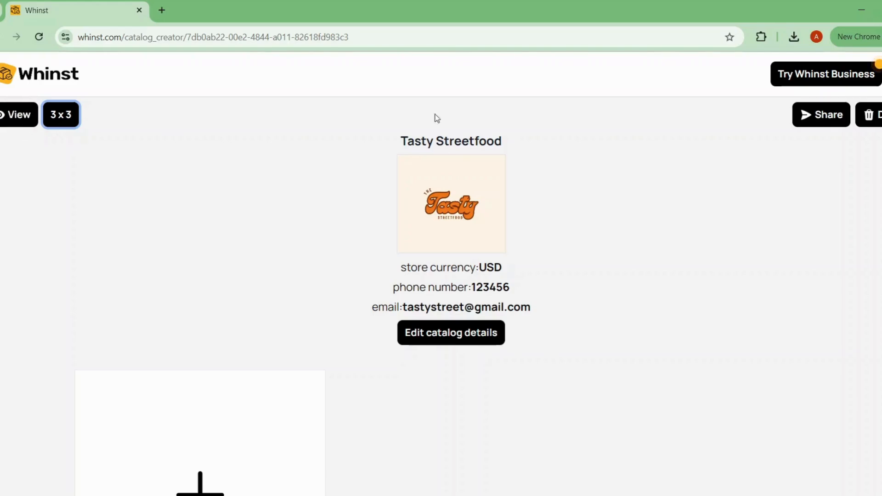
scroll(845, 180, down, 1)
scroll(793, 203, up, 1)
scroll(793, 205, down, 2)
scroll(793, 203, up, 2)
scroll(735, 215, down, 1)
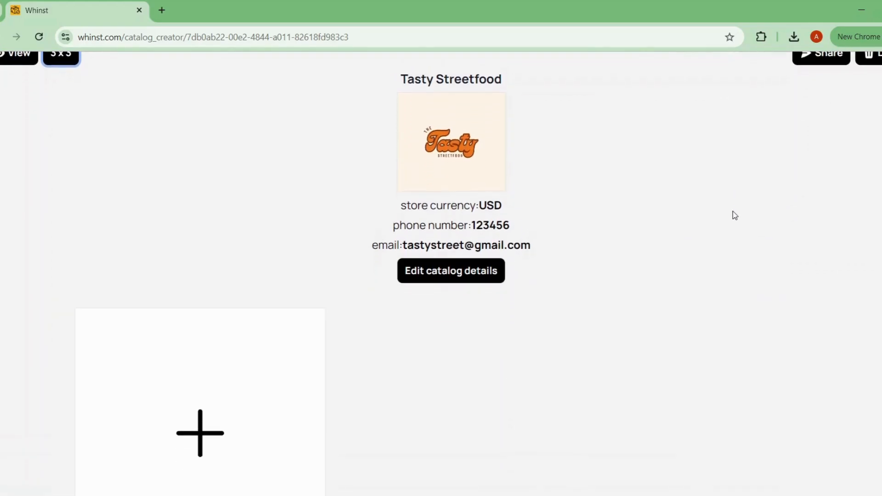
scroll(733, 215, down, 1)
scroll(733, 215, up, 2)
scroll(717, 213, down, 1)
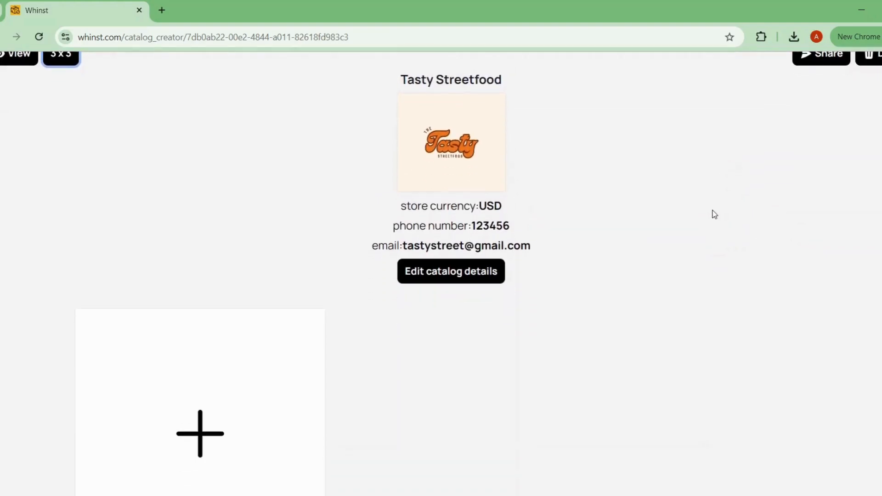
scroll(715, 212, up, 1)
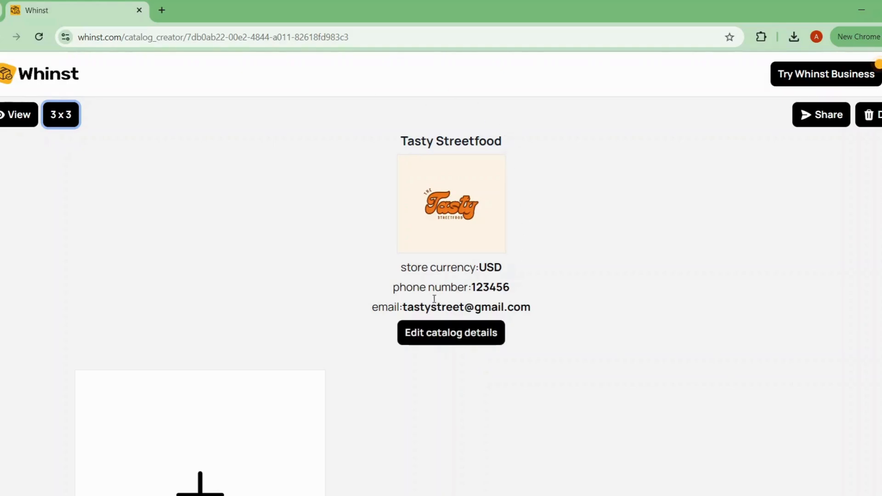
Step: Open the catalog details for editing, review the logo, store name, contact and currency settings, and close without changes
click(437, 333)
scroll(533, 162, down, 1)
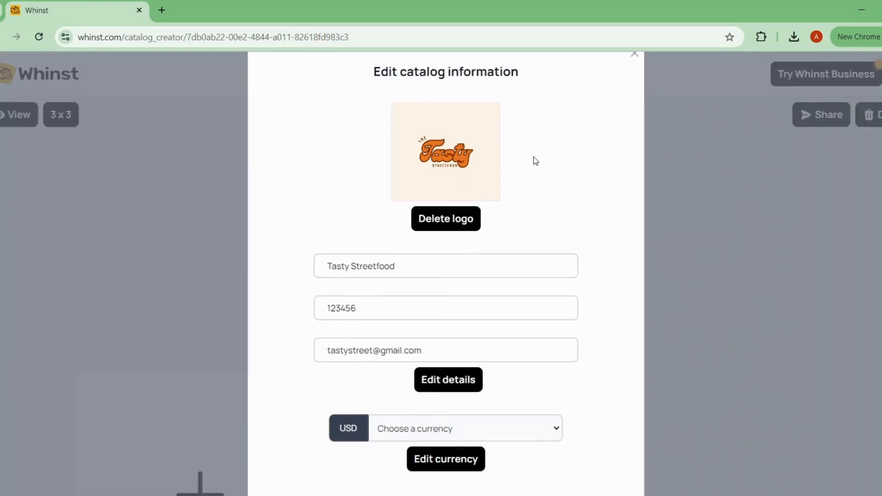
scroll(561, 211, up, 1)
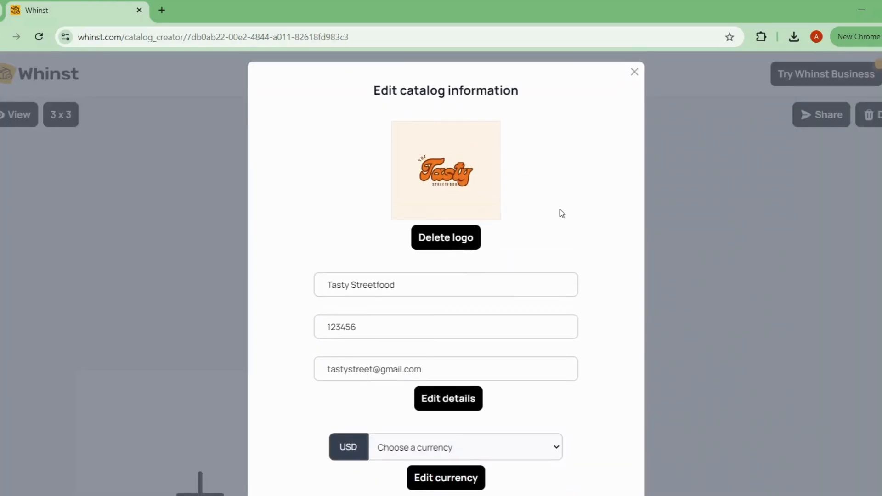
scroll(561, 213, down, 1)
scroll(561, 215, up, 1)
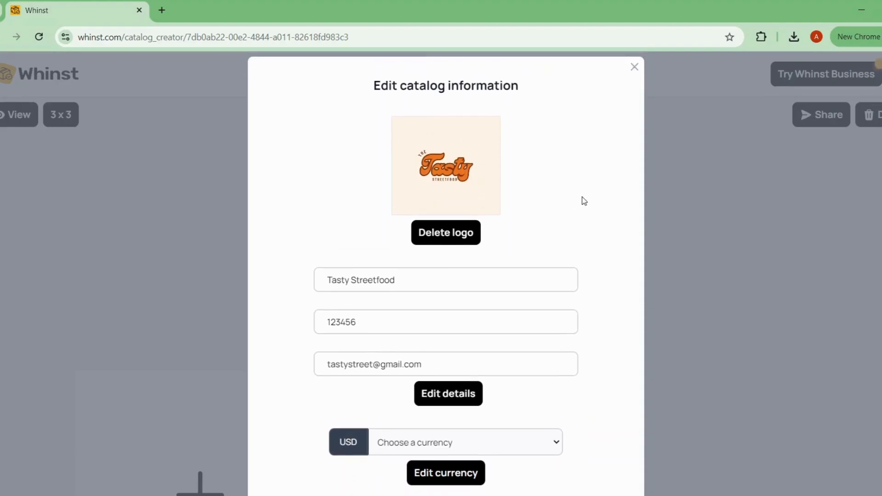
scroll(584, 200, down, 1)
click(416, 261)
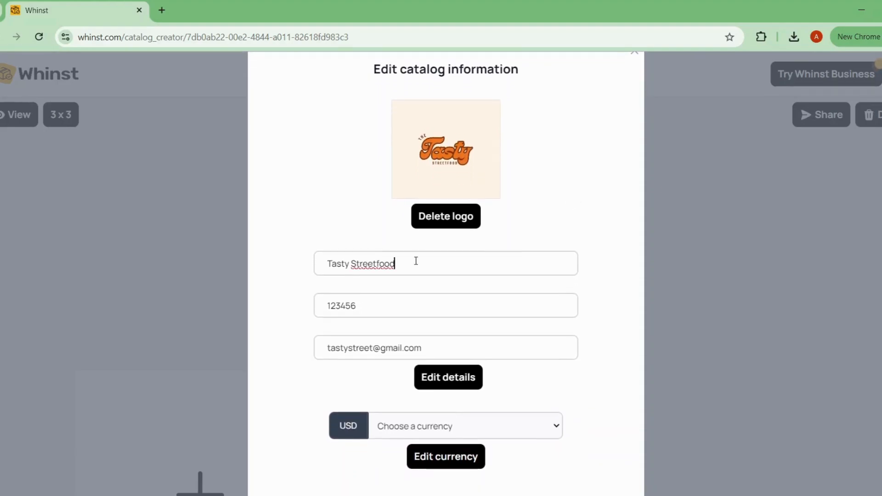
click(567, 178)
scroll(492, 295, down, 3)
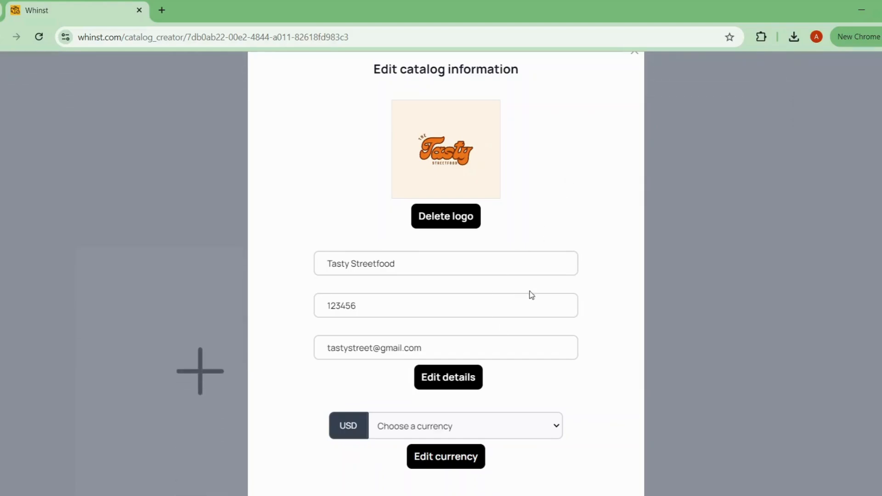
scroll(528, 293, up, 1)
scroll(555, 246, down, 1)
scroll(583, 216, down, 2)
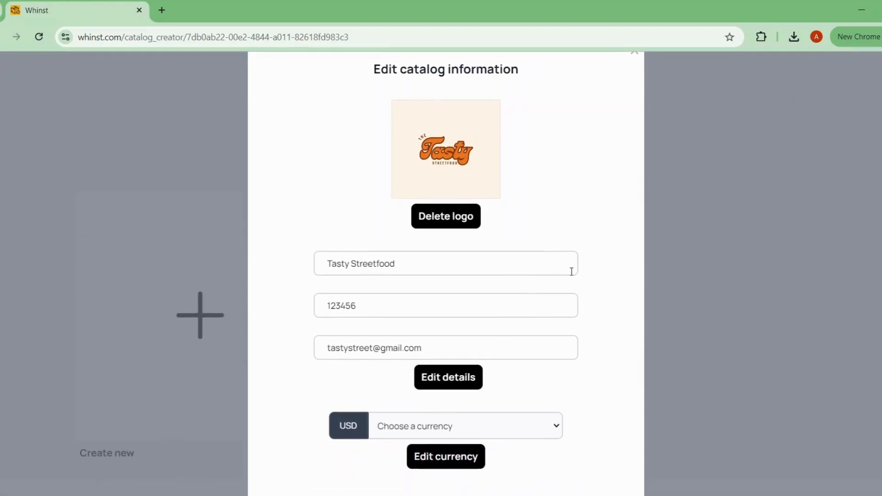
scroll(612, 191, up, 1)
click(635, 71)
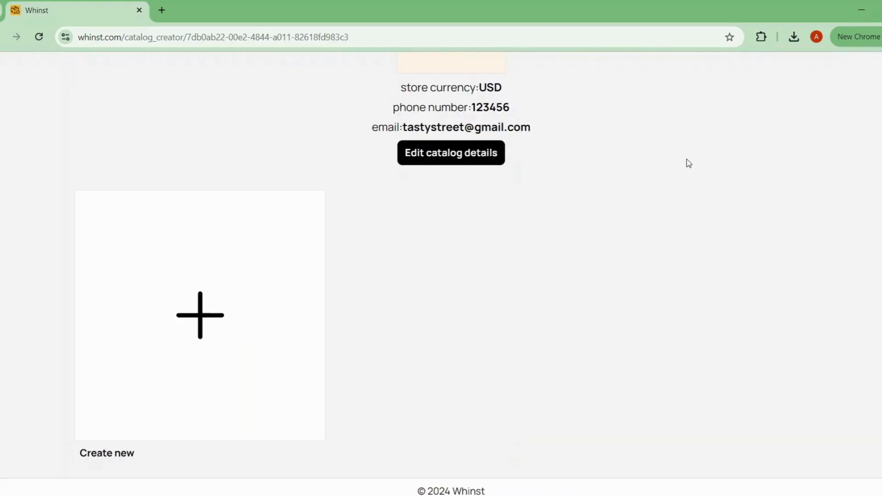
Step: Start adding a new product to the Tasty Streetfood catalog
scroll(669, 170, up, 1)
scroll(667, 169, down, 1)
scroll(294, 310, up, 1)
scroll(522, 289, down, 1)
click(206, 311)
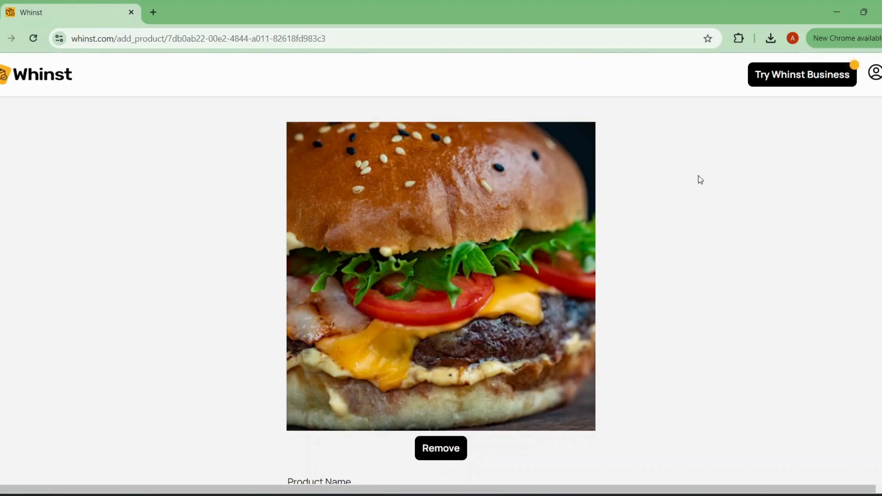
Step: Review the Beef Burger photo and the product name, description, price and quantity in the new product form
scroll(700, 179, down, 2)
scroll(700, 180, up, 2)
scroll(700, 179, down, 1)
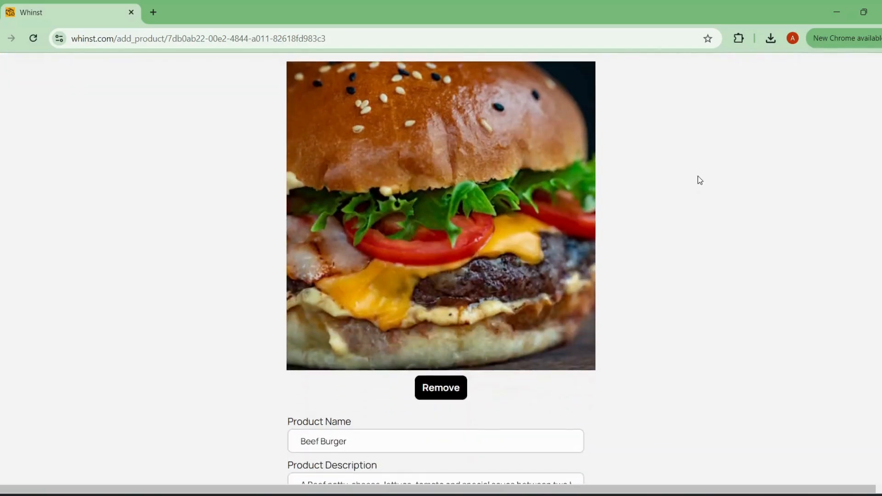
scroll(700, 180, down, 2)
scroll(700, 180, up, 2)
scroll(700, 180, down, 3)
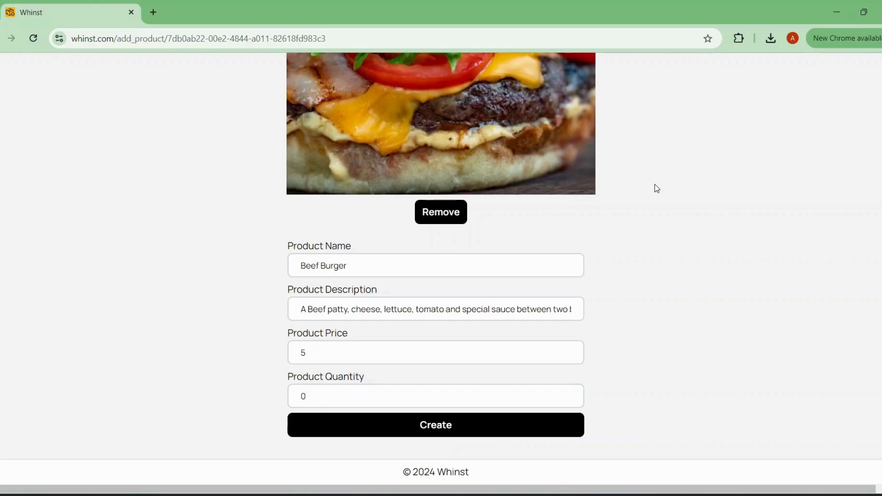
Step: Read the Beef Burger's full product description through to its end and return to its beginning
click(333, 311)
click(564, 309)
key(Right)
key(Right)
key(Right)
key(Right)
key(Right)
key(Right)
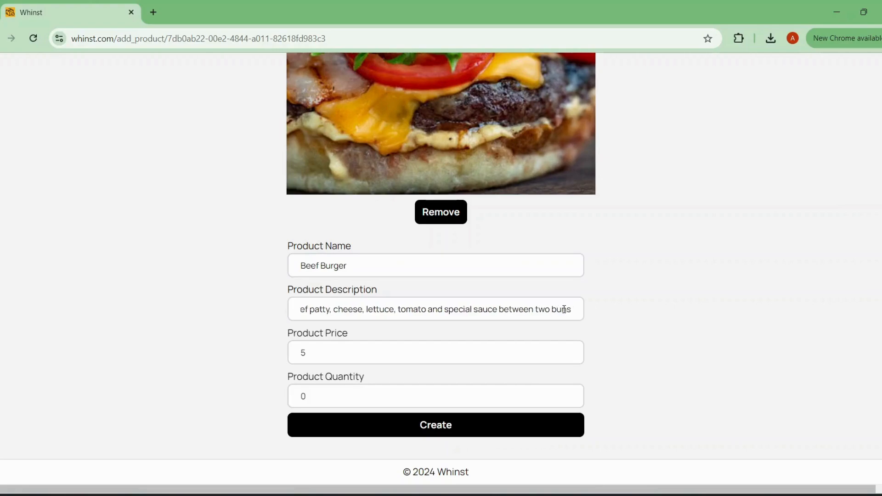
key(Left)
key(Left)
key(Left)
key(Left)
key(Left)
key(Left)
key(Left)
key(Left)
key(Left)
key(Left)
key(Left)
key(Left)
key(Left)
key(Left)
key(Left)
key(Left)
key(Left)
key(Left)
key(Left)
key(Left)
key(Left)
key(Left)
key(Left)
key(Left)
key(Left)
key(Left)
key(Left)
key(Left)
key(Left)
key(Left)
key(Left)
key(Left)
key(Left)
key(Left)
key(Left)
key(Left)
key(Left)
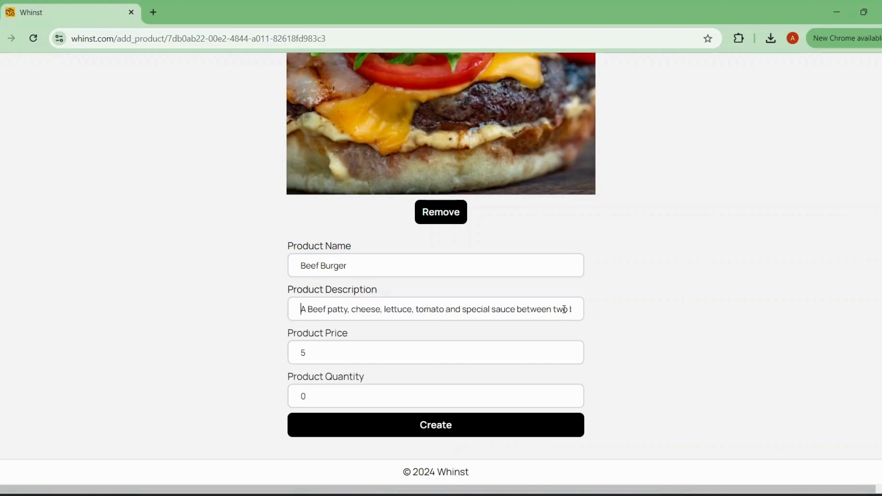
Step: Check the Beef Burger's photo and details once more and create the product in the catalog
scroll(760, 227, up, 3)
scroll(762, 226, down, 2)
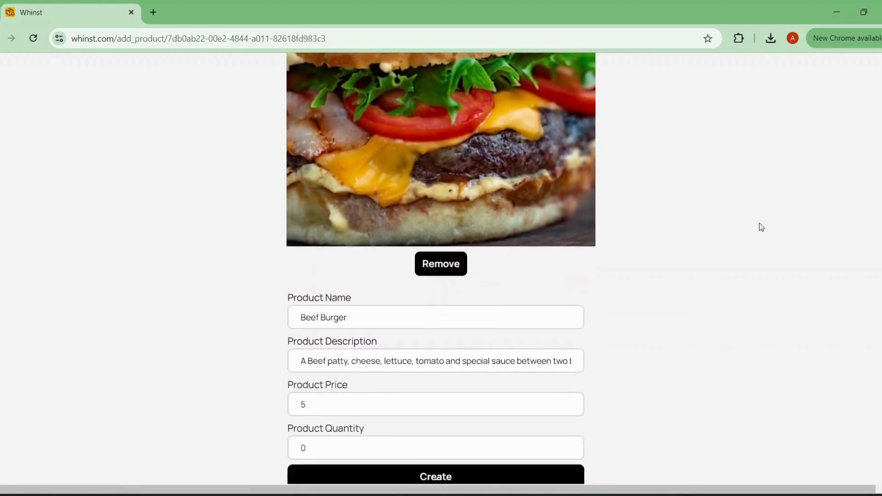
scroll(762, 227, down, 1)
scroll(758, 227, up, 4)
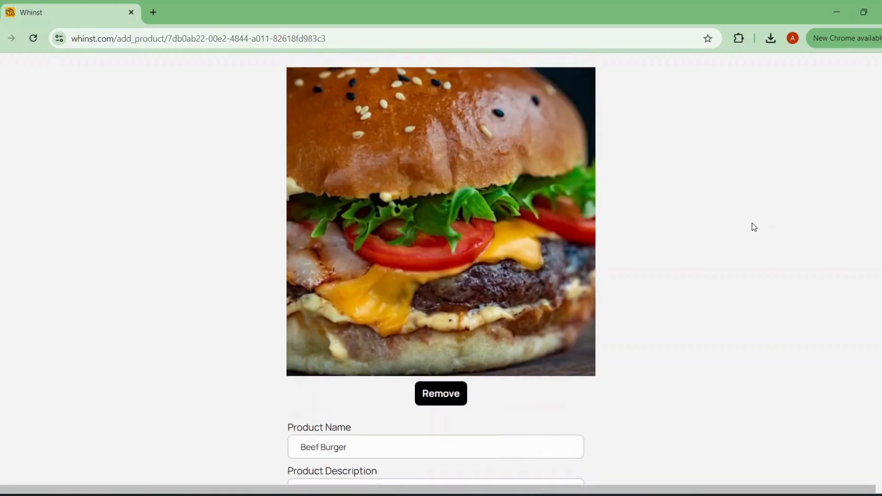
scroll(754, 227, up, 1)
scroll(751, 223, down, 5)
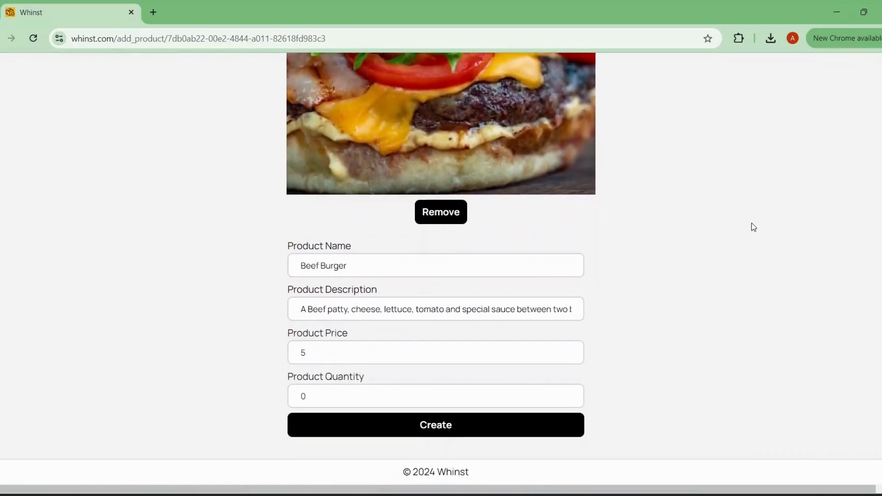
click(498, 423)
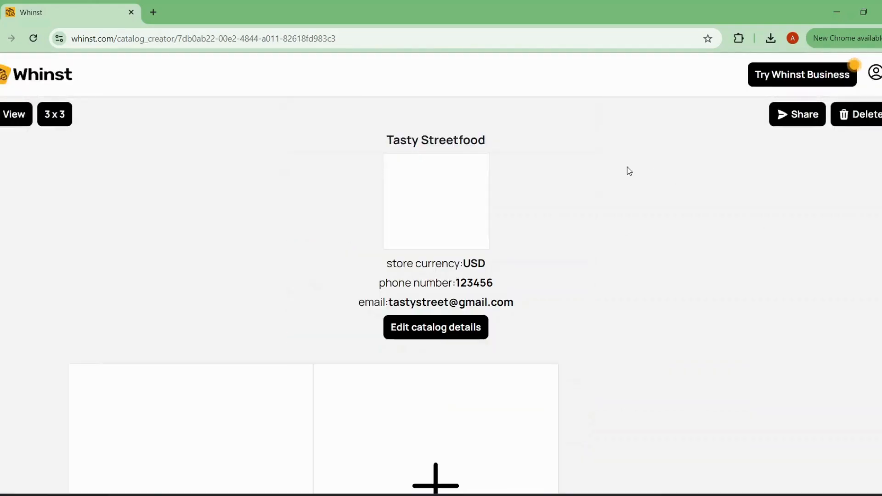
Step: Check the Beef Burger entry in the Tasty Streetfood catalog and open a blank form for another product
scroll(629, 171, down, 4)
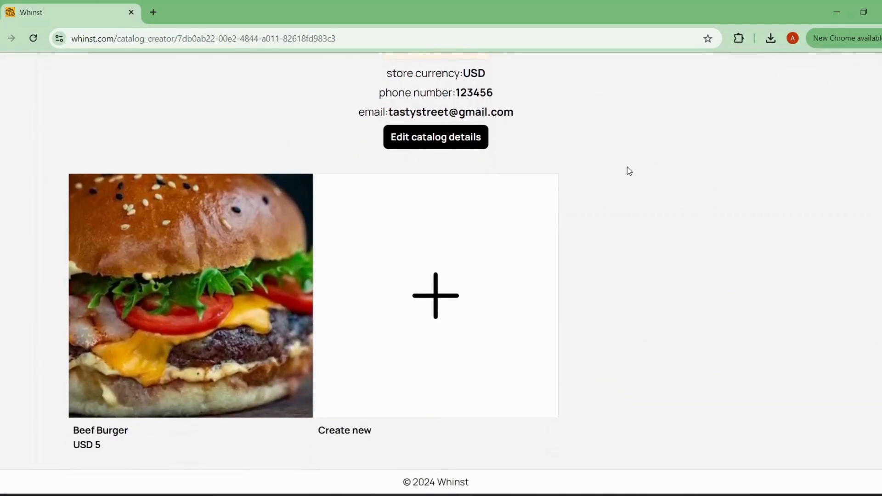
scroll(628, 168, up, 4)
scroll(628, 167, down, 4)
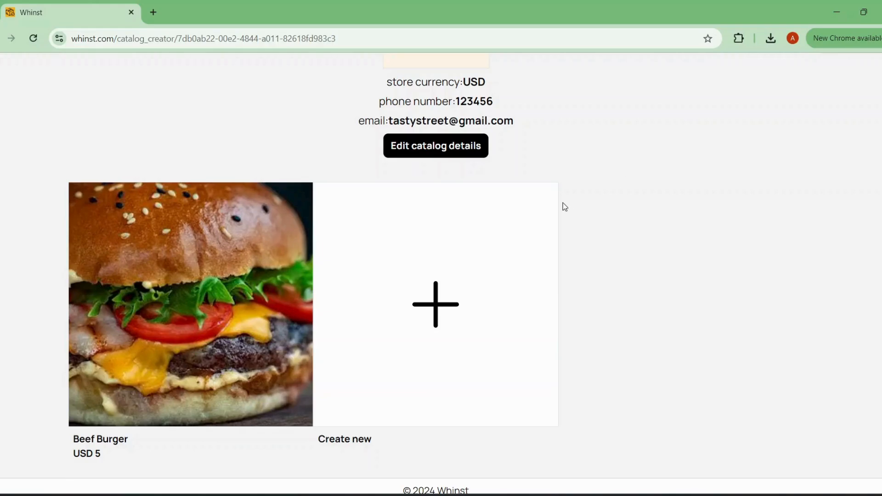
scroll(564, 205, up, 4)
scroll(563, 206, down, 3)
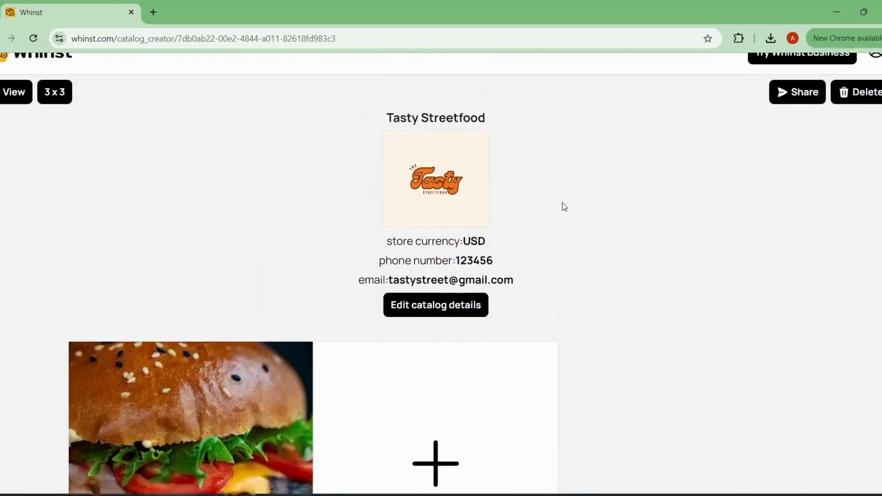
scroll(564, 207, down, 2)
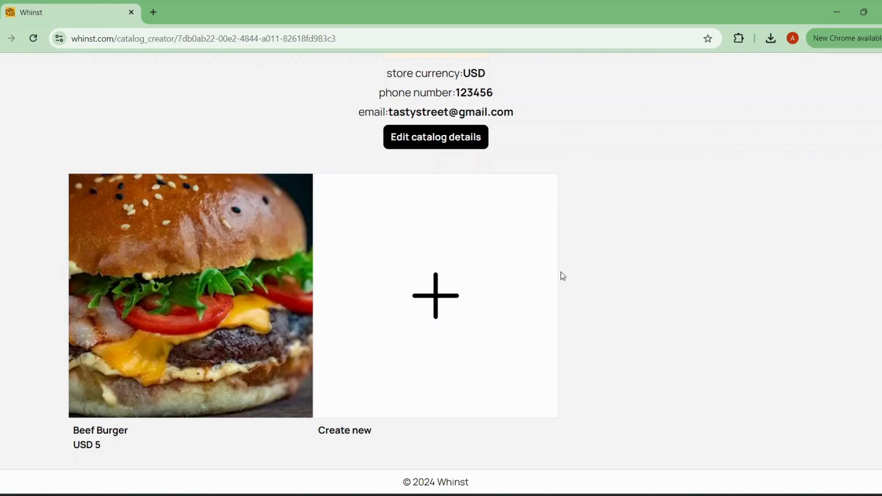
click(429, 294)
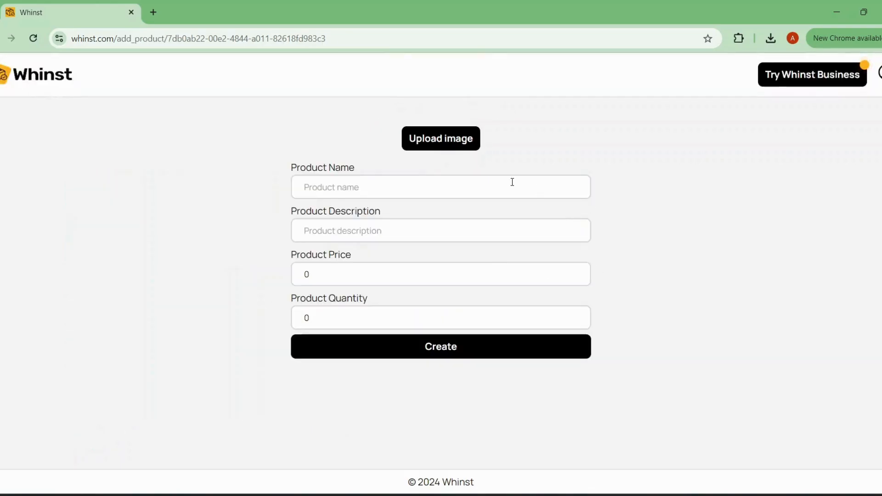
click(529, 150)
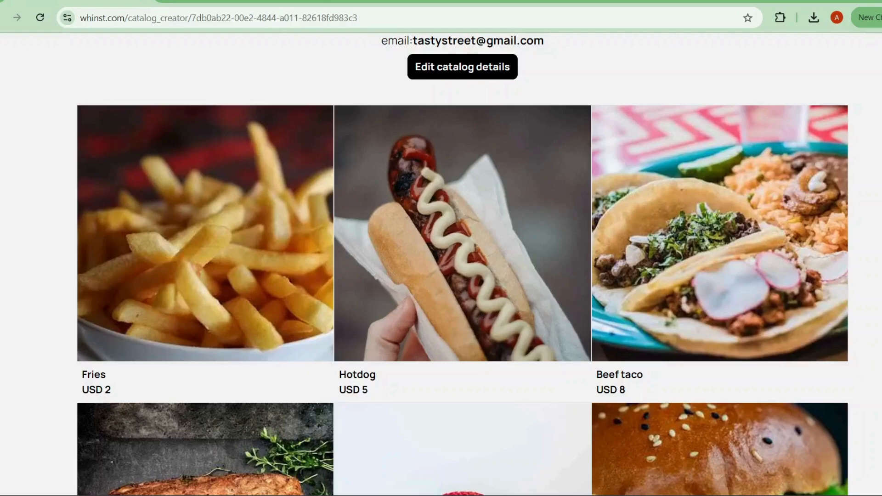
Step: Review the store details and all products with their photos, names and prices in the catalog editor
scroll(736, 234, up, 5)
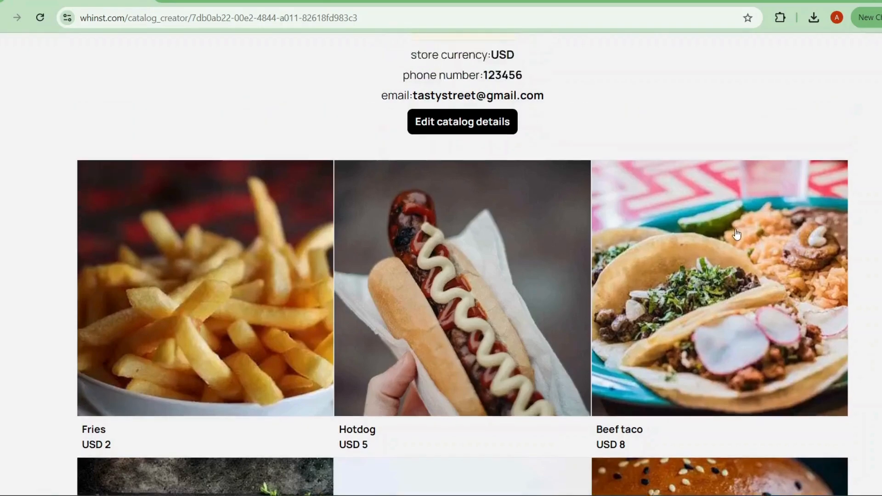
scroll(737, 234, down, 2)
scroll(736, 234, down, 3)
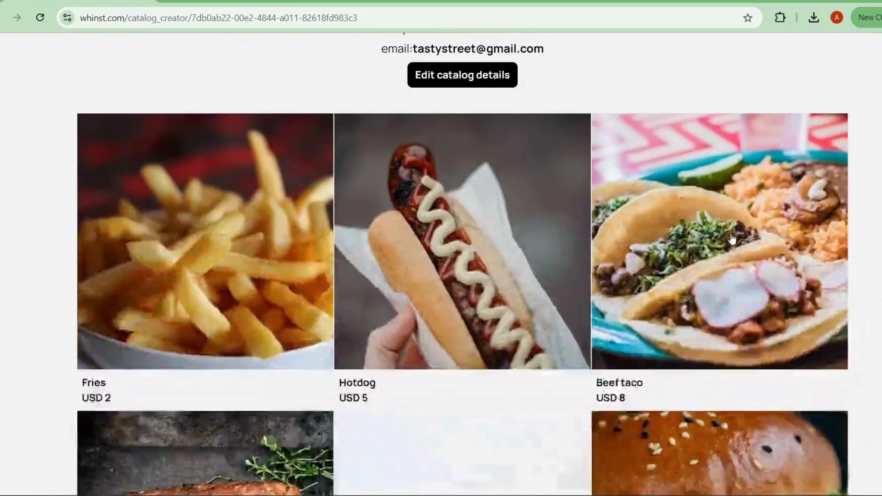
scroll(732, 238, down, 5)
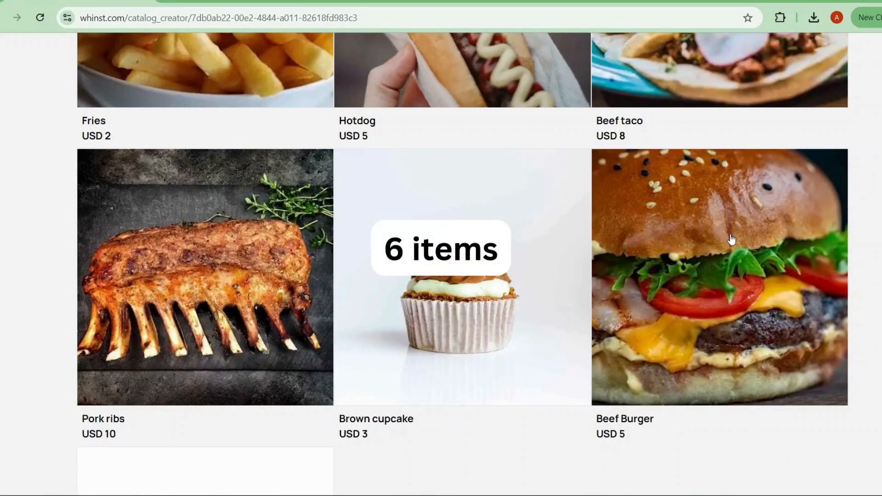
scroll(732, 239, up, 8)
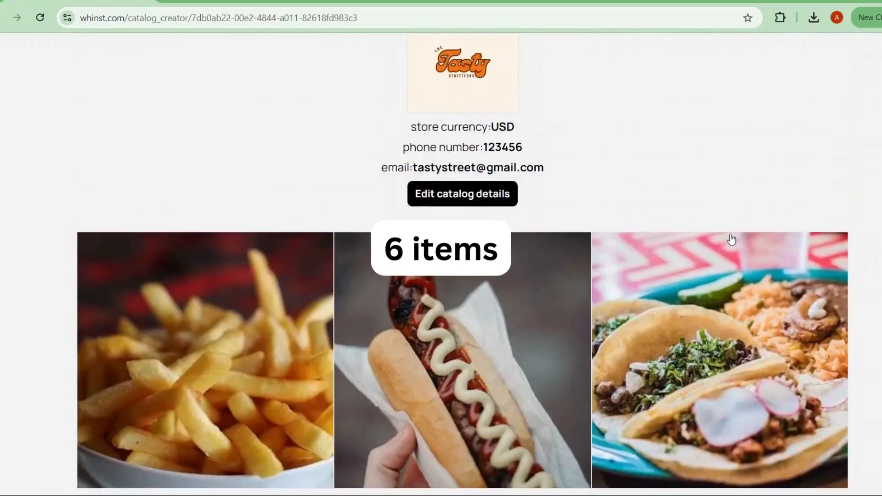
scroll(732, 239, up, 3)
scroll(729, 238, down, 7)
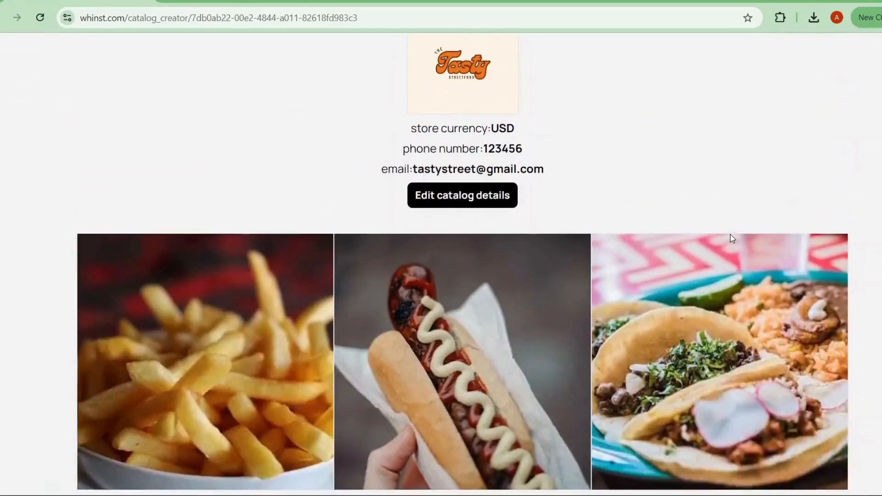
scroll(521, 258, down, 5)
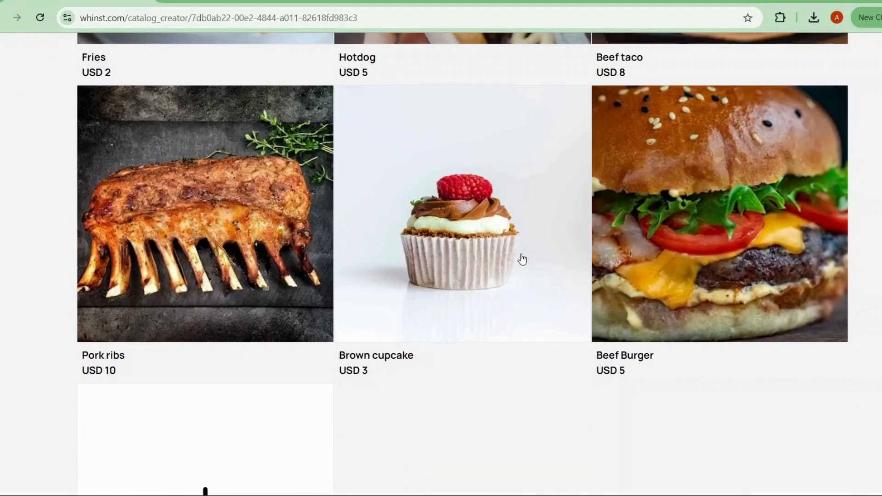
scroll(521, 259, up, 5)
scroll(522, 260, up, 4)
scroll(521, 260, down, 4)
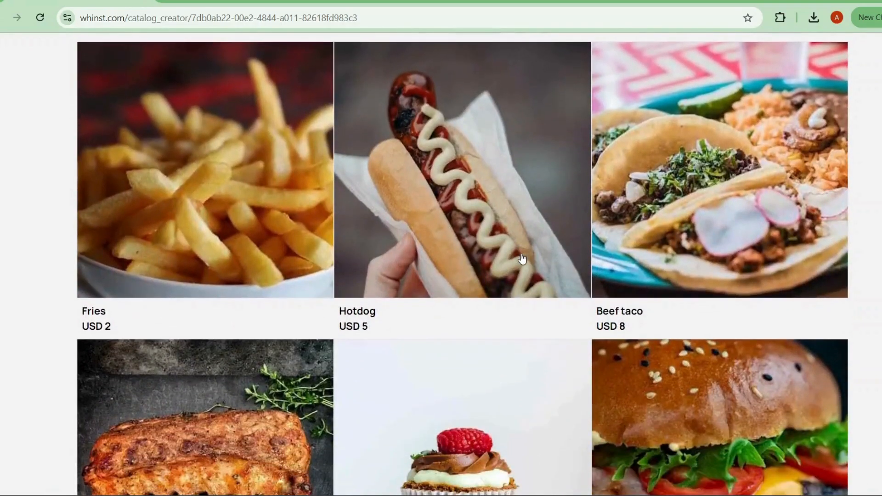
scroll(521, 259, down, 5)
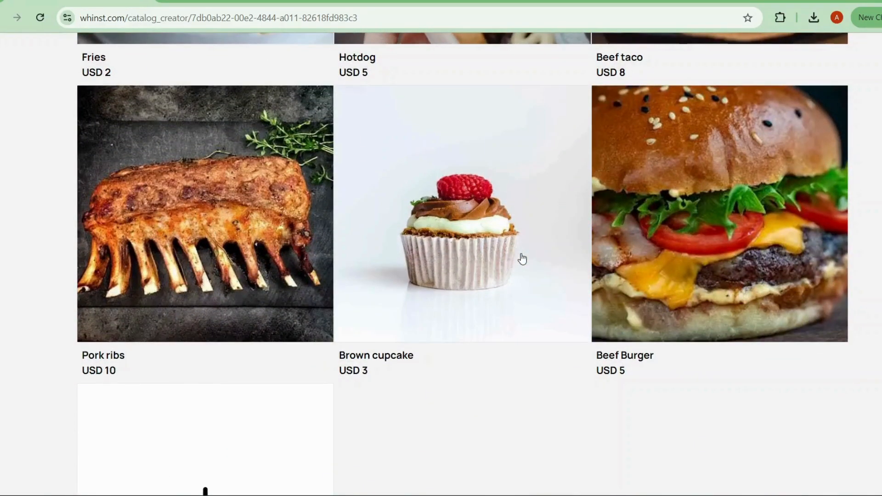
scroll(522, 260, up, 3)
scroll(522, 259, up, 9)
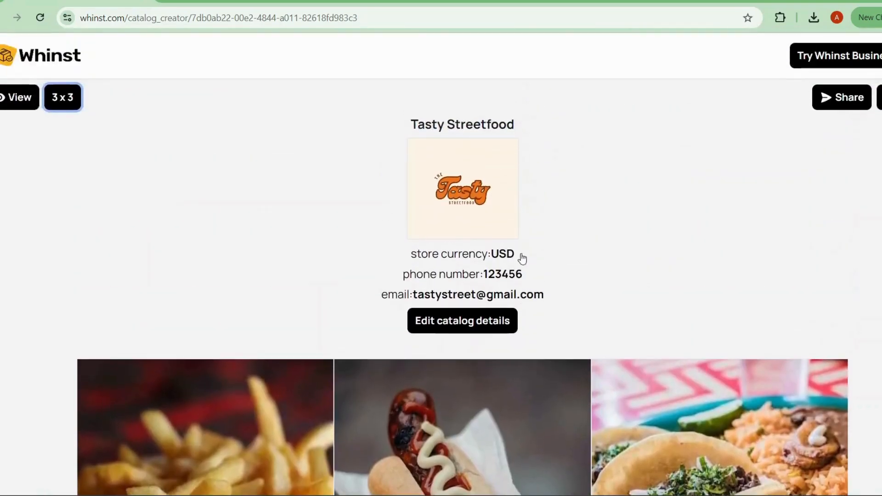
Step: Open the customer view of the Tasty Streetfood catalog and look through its whole product grid
scroll(522, 259, down, 4)
scroll(522, 260, up, 4)
click(18, 96)
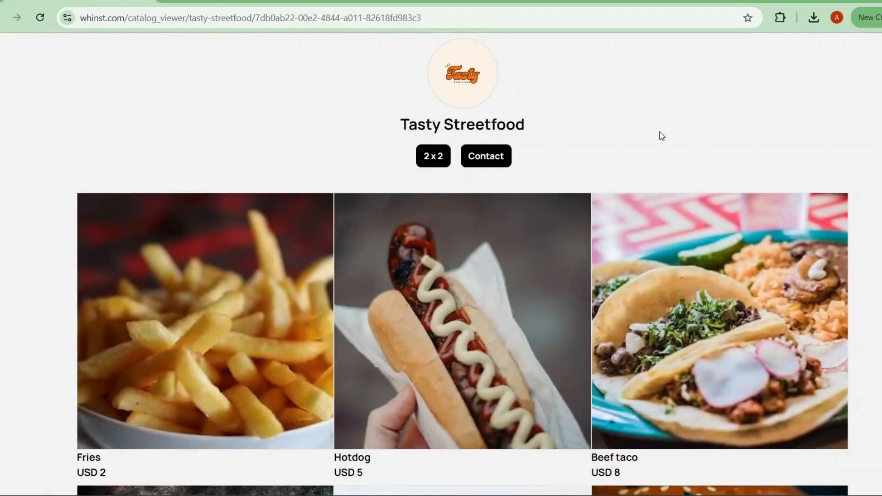
scroll(662, 135, down, 7)
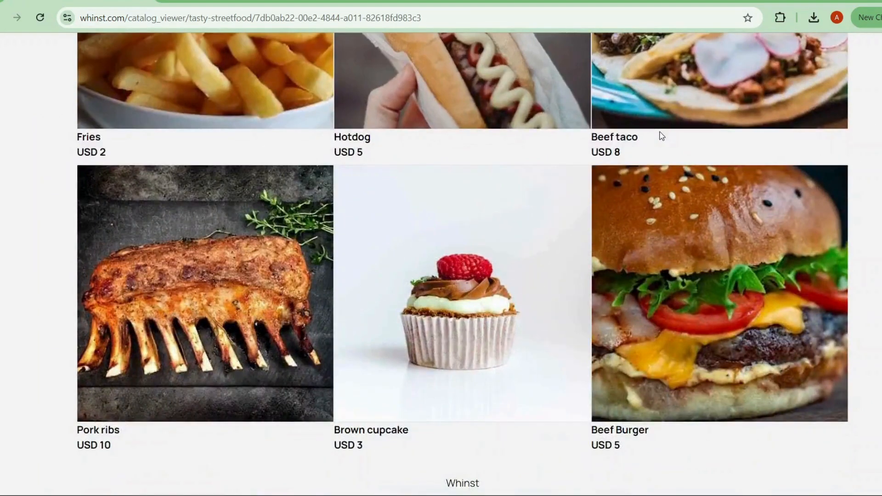
scroll(661, 135, up, 3)
scroll(660, 135, up, 4)
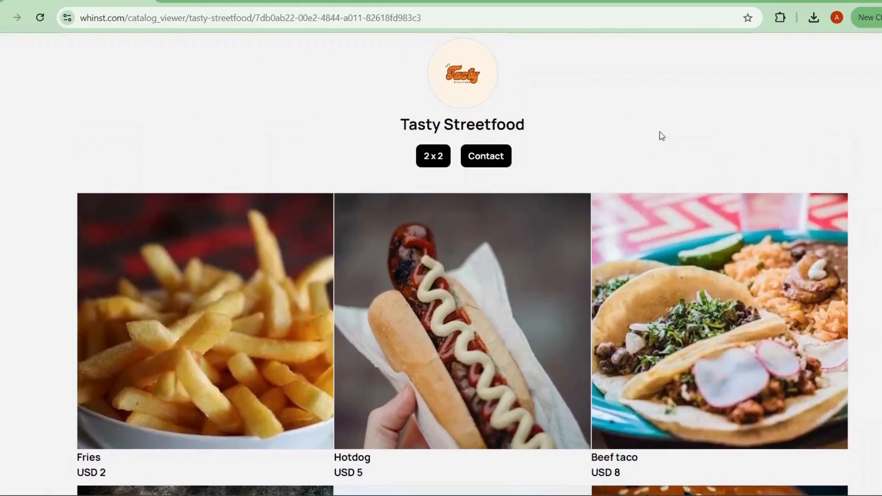
Step: Preview the product grid in the 2 x 2 layout and return it to the three-column layout
click(440, 157)
scroll(457, 239, down, 5)
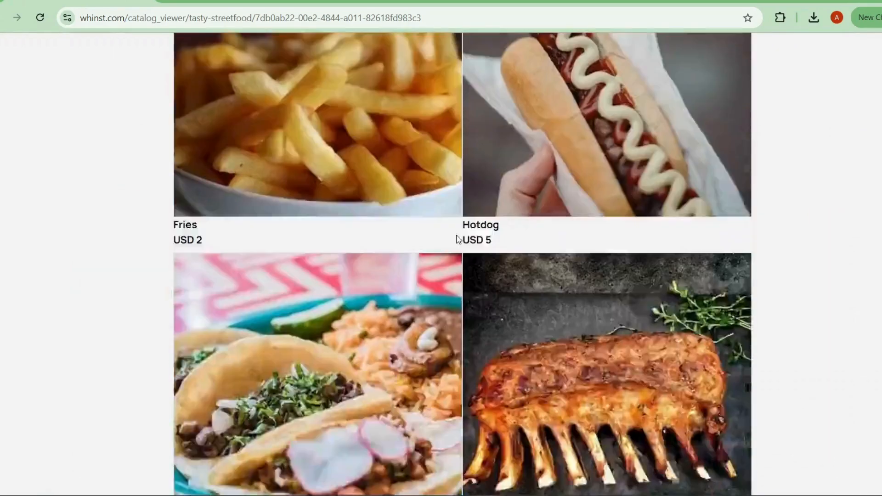
scroll(473, 221, down, 3)
scroll(472, 221, up, 8)
click(448, 155)
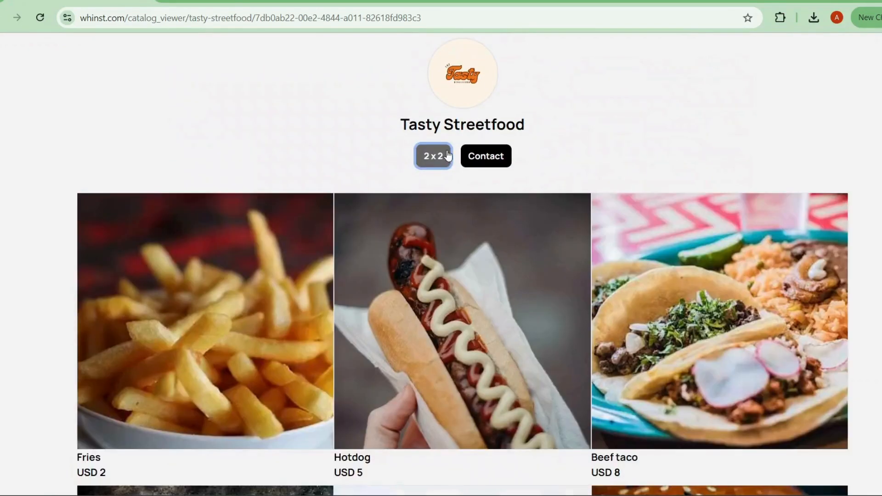
Step: Open the Fries product details, read the name, price, quantity and description, and close them
scroll(528, 183, down, 3)
scroll(528, 184, up, 3)
click(242, 323)
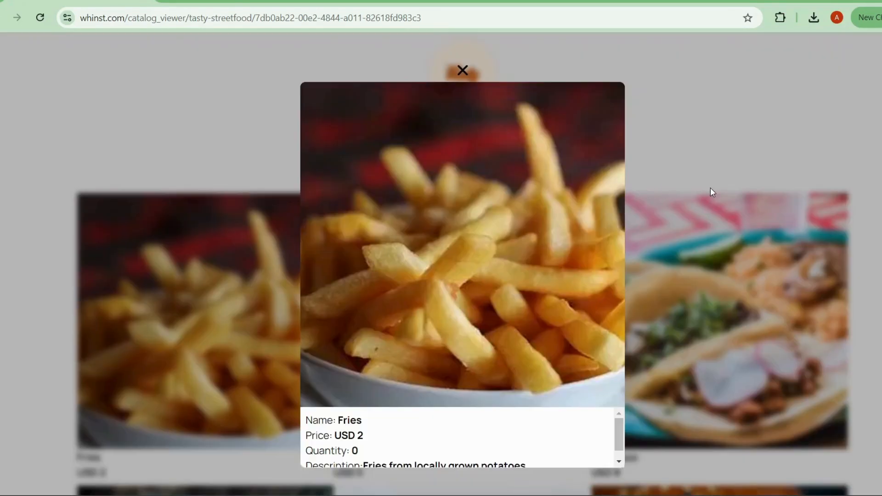
scroll(531, 196, down, 5)
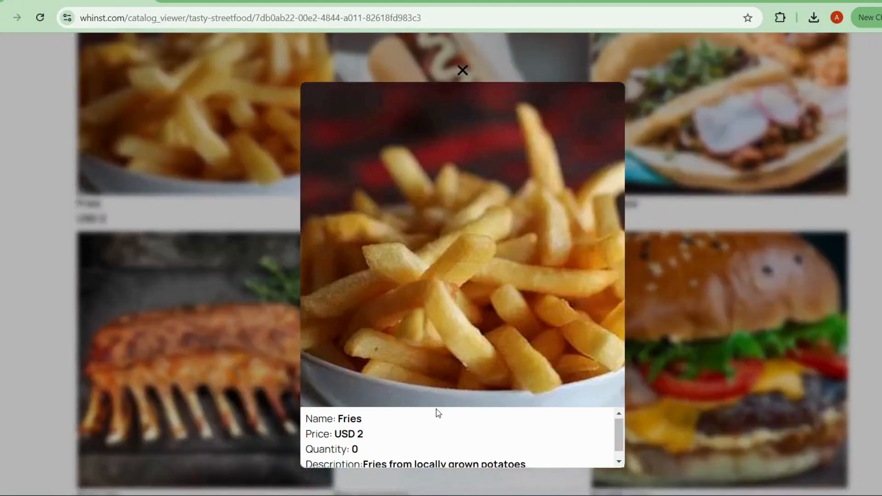
scroll(438, 413, down, 2)
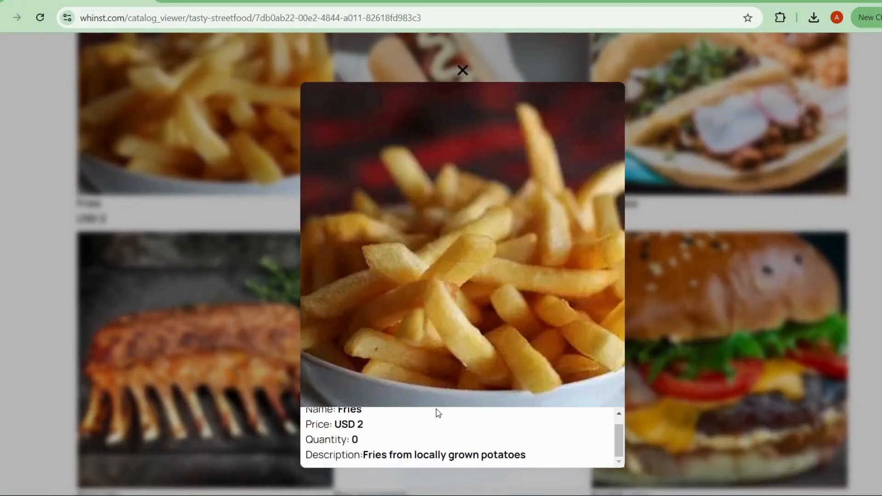
scroll(354, 442, up, 4)
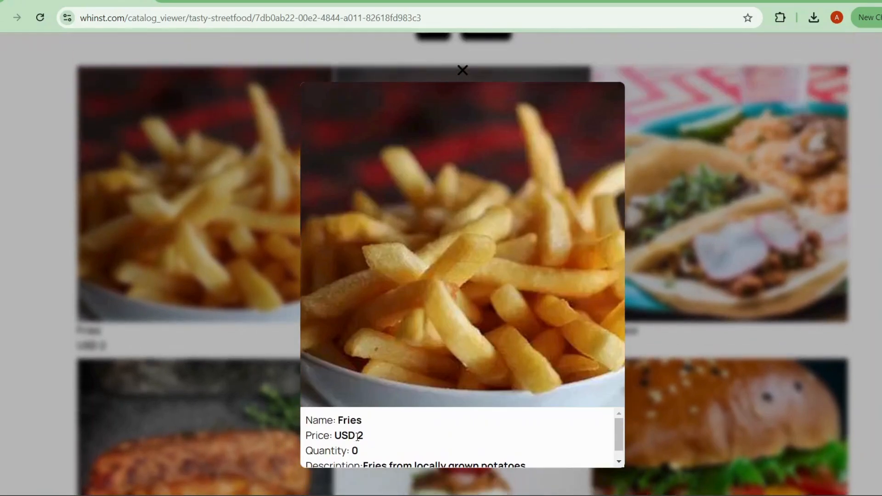
scroll(368, 439, down, 1)
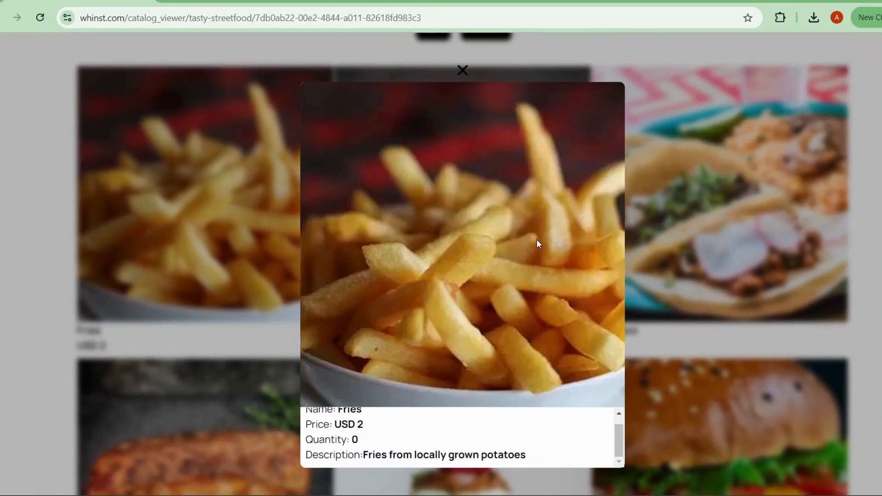
click(691, 175)
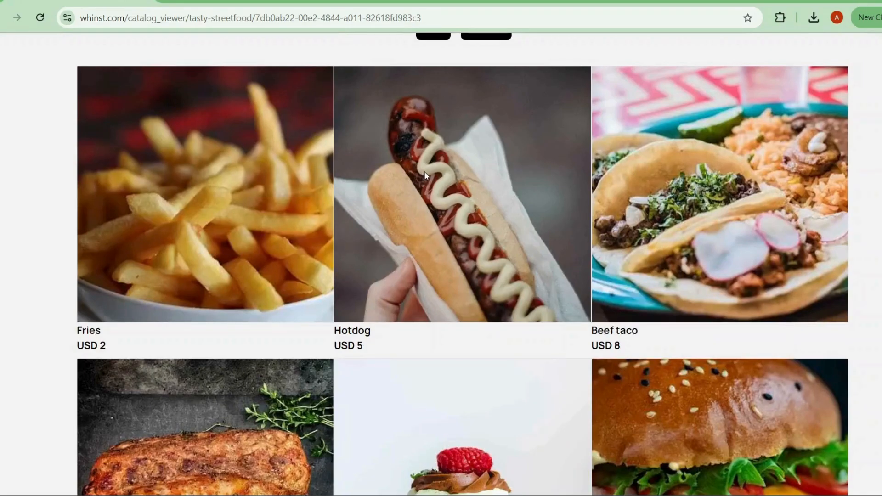
Step: Open and close the product details of the remaining items one after another, from the Hotdog through to the Beef Burger
click(423, 171)
click(680, 163)
click(721, 168)
click(725, 171)
scroll(648, 180, down, 4)
click(156, 362)
click(649, 249)
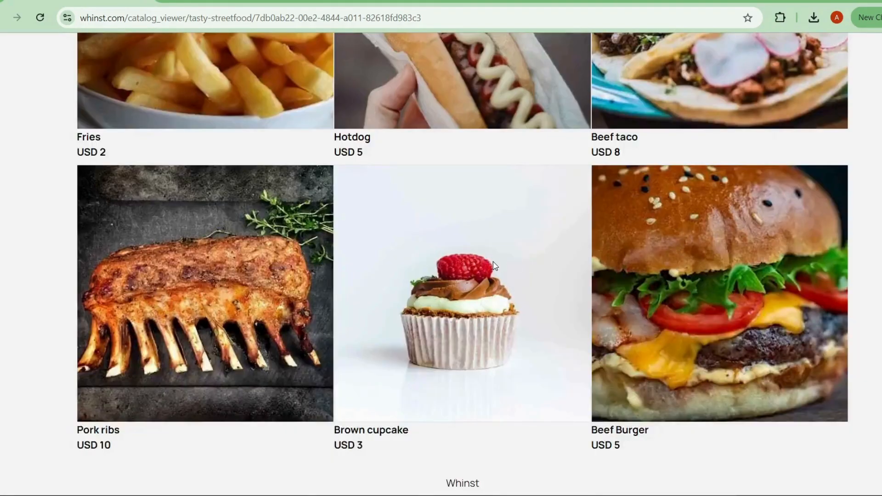
click(552, 257)
click(687, 228)
click(696, 252)
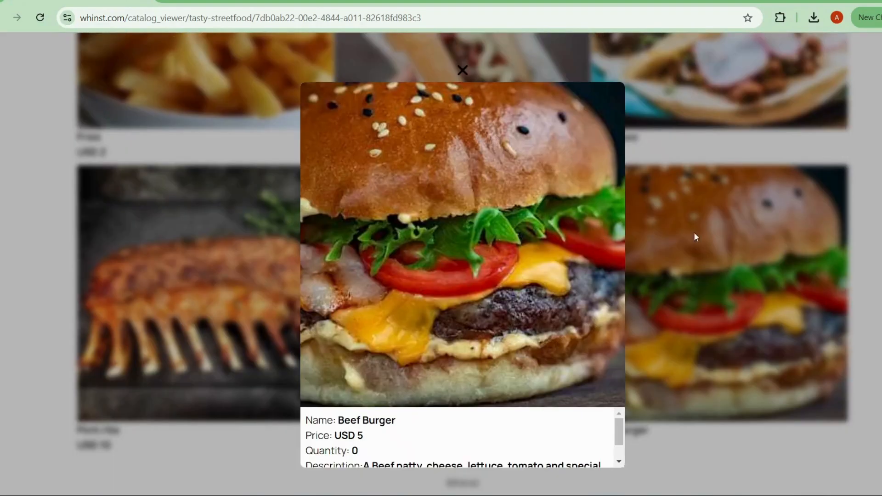
click(725, 203)
Step: Open the store's contact information in the customer view and highlight the phone number
scroll(717, 192, up, 5)
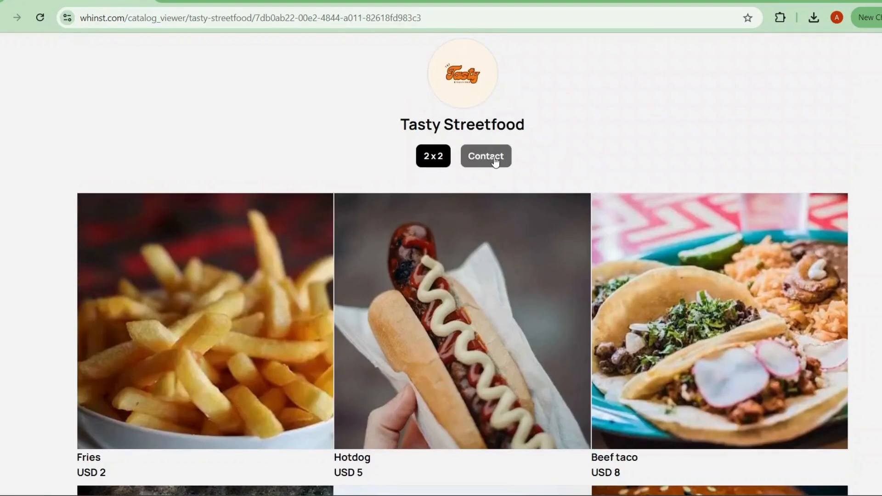
click(495, 160)
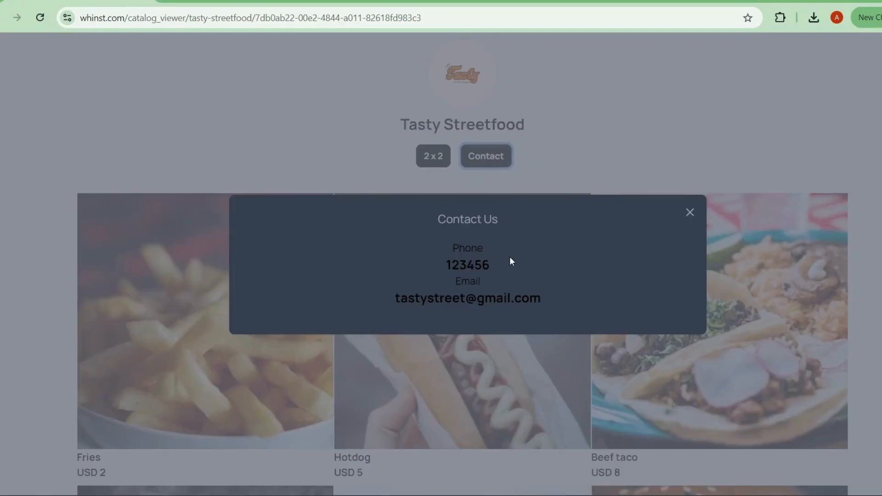
drag(447, 265, 490, 262)
click(515, 269)
drag(446, 266, 482, 264)
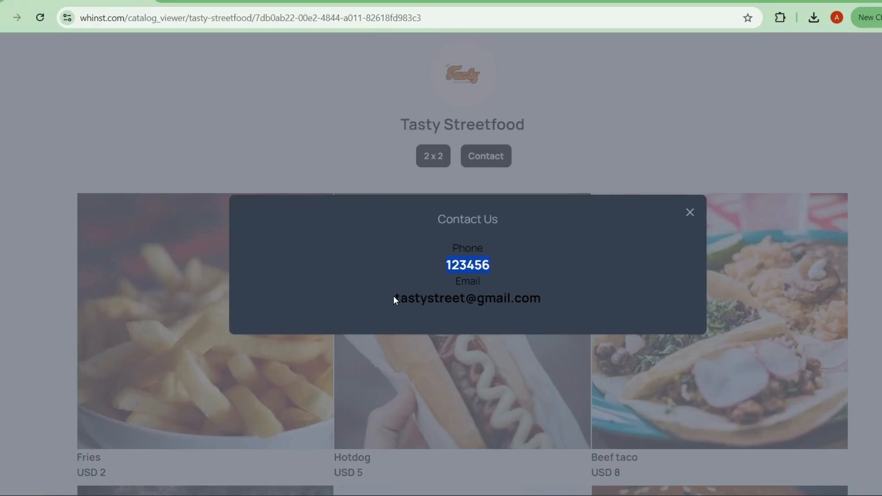
Step: Highlight the phone number and e-mail address in the store's contact information, and close it
drag(394, 297, 547, 304)
drag(489, 260, 440, 265)
drag(395, 298, 543, 300)
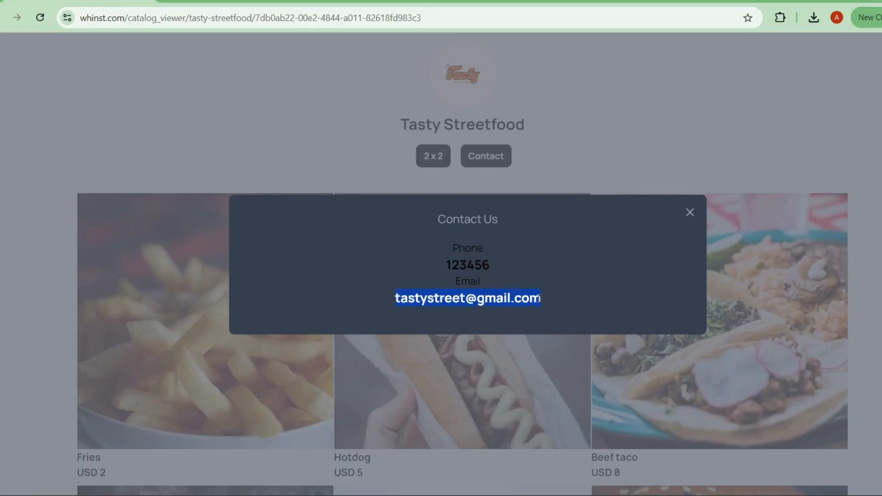
click(663, 144)
click(688, 213)
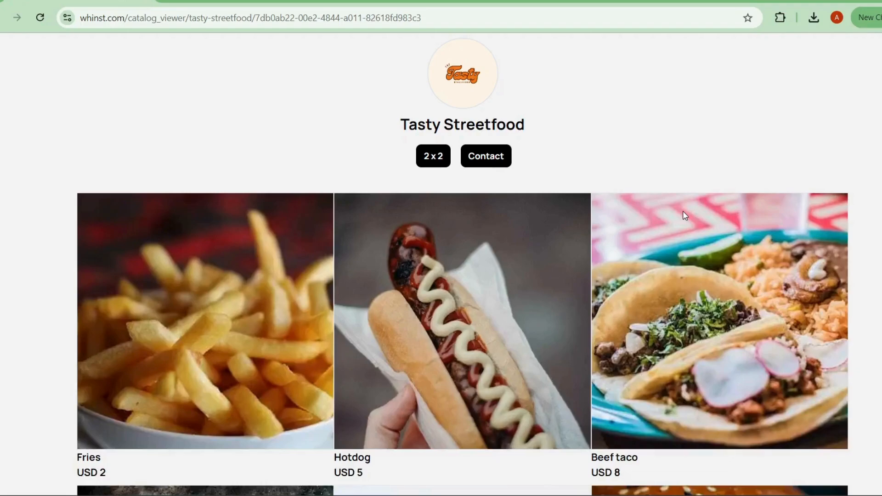
Step: Return to the catalog editor, view the catalog's QR code, link and sharing options, and close them
click(0, 20)
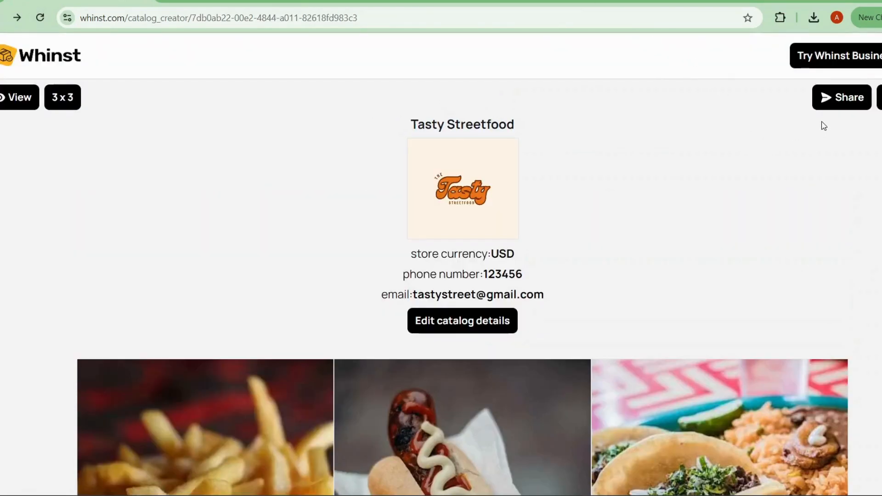
click(828, 108)
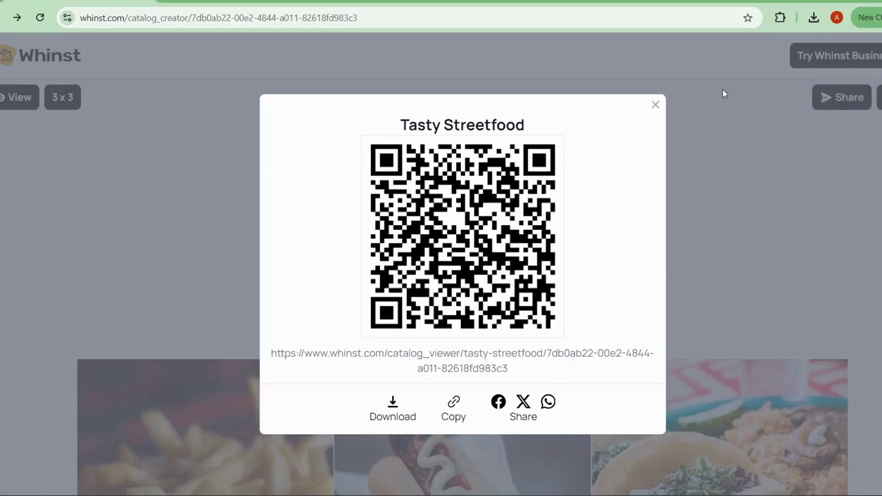
click(655, 105)
Step: Review the store details and the full product list in the catalog editor
scroll(621, 122, down, 6)
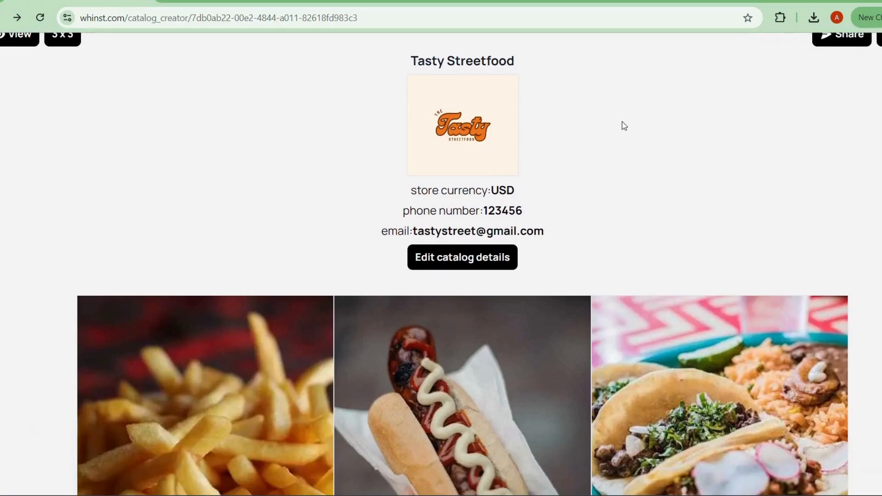
scroll(621, 122, down, 5)
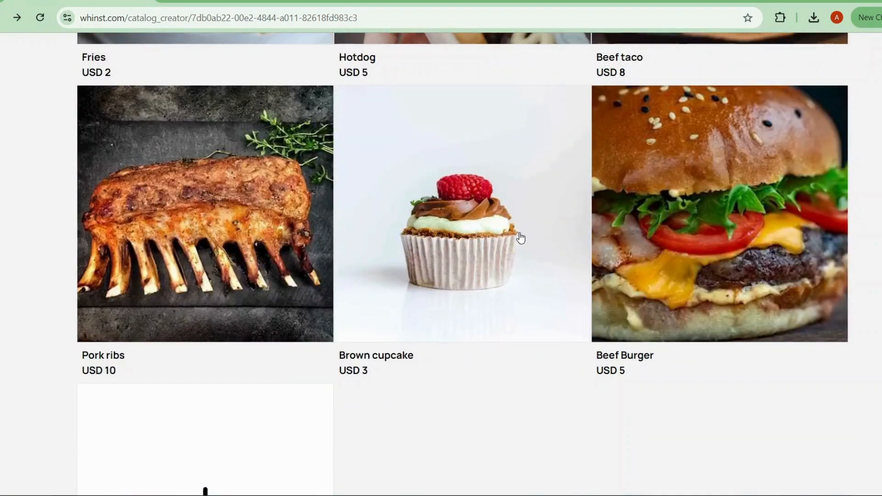
scroll(521, 237, down, 3)
scroll(520, 237, up, 12)
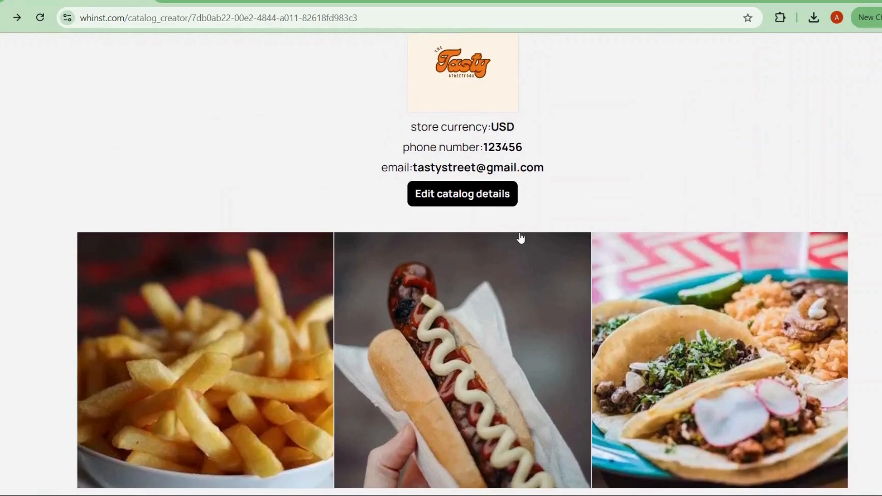
scroll(615, 248, up, 4)
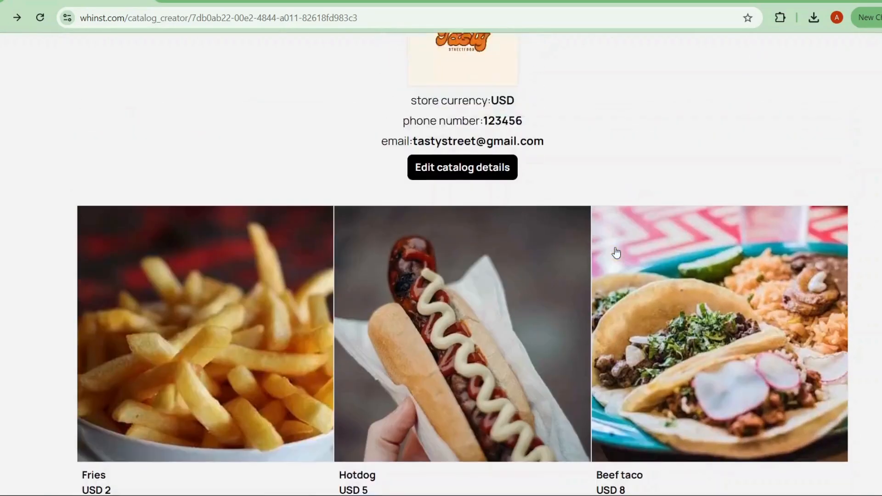
scroll(615, 248, down, 4)
scroll(615, 248, up, 3)
scroll(616, 252, up, 3)
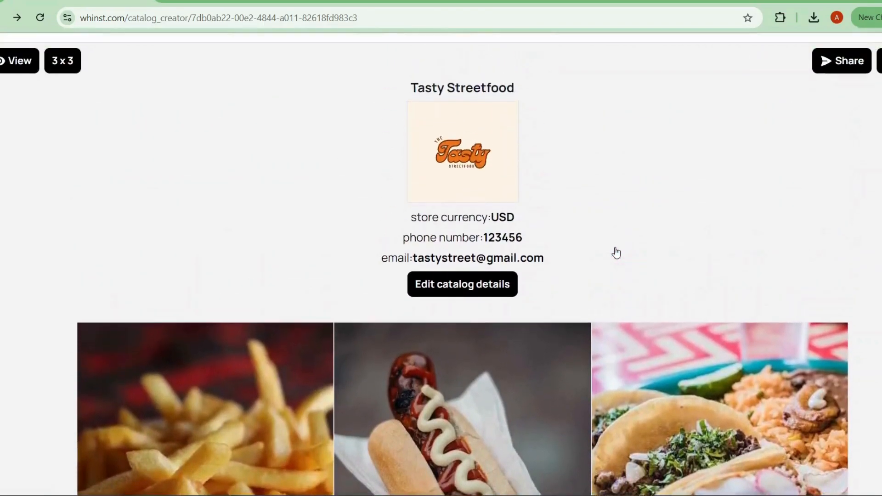
Step: Open the customer view of the Tasty Streetfood catalog and look over all products from Fries to Beef Burger
click(20, 98)
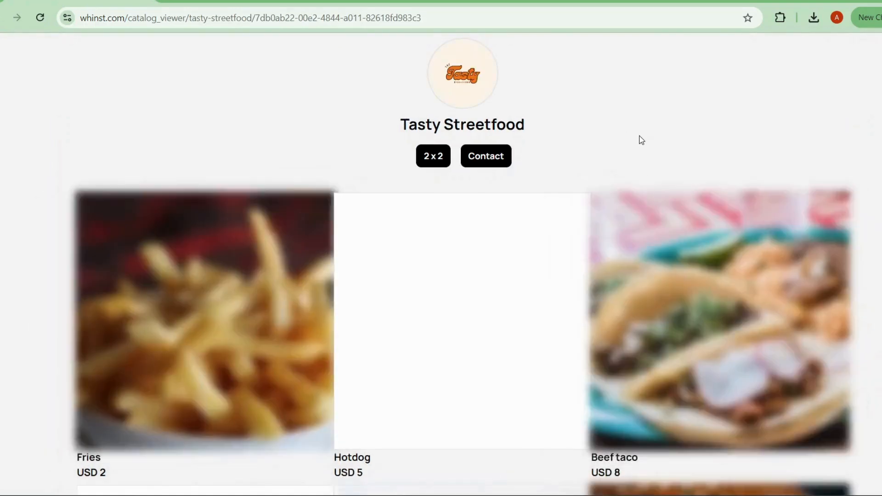
scroll(516, 277, down, 2)
scroll(516, 277, up, 1)
scroll(515, 277, up, 1)
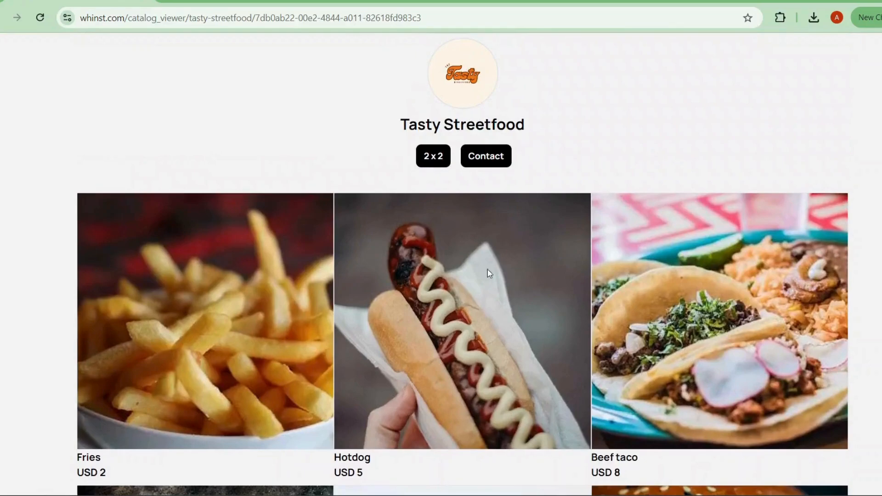
scroll(226, 269, down, 5)
scroll(225, 268, up, 4)
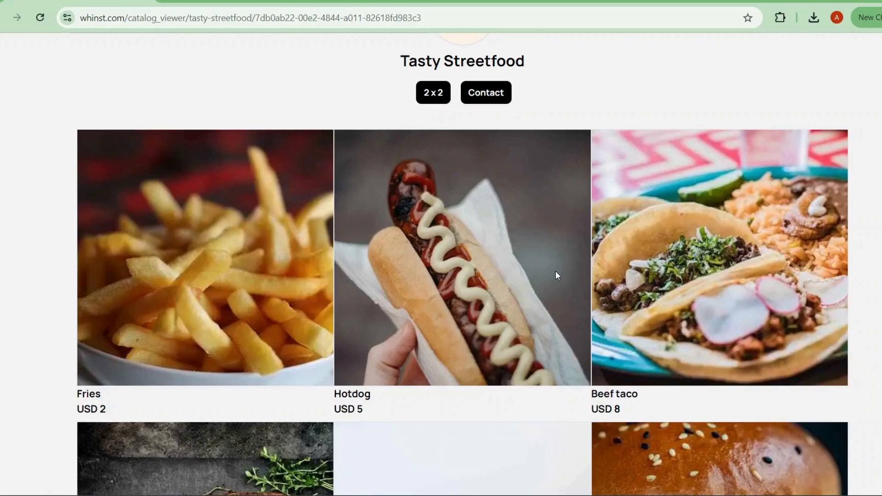
scroll(558, 276, up, 1)
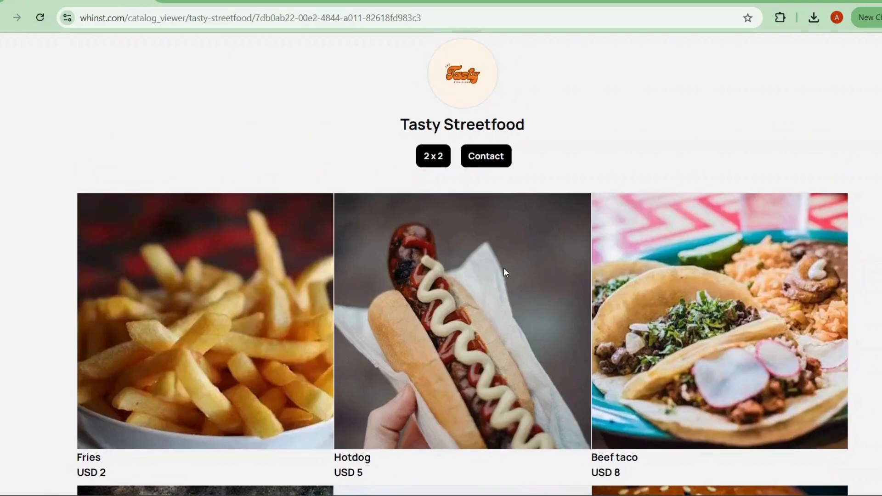
scroll(579, 310, down, 2)
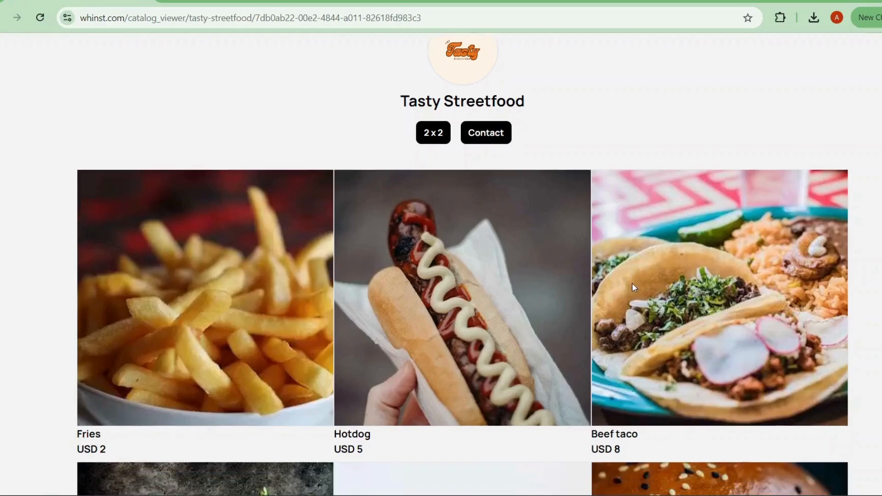
scroll(580, 311, up, 2)
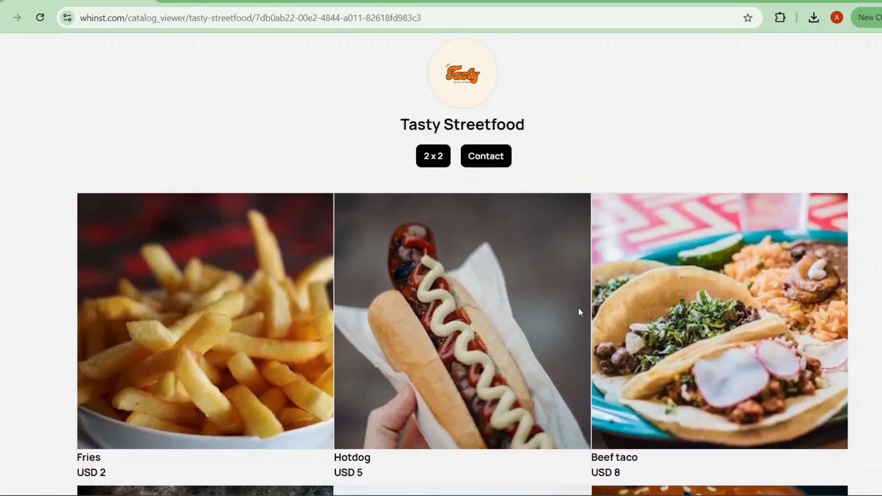
scroll(579, 312, down, 5)
scroll(579, 312, up, 3)
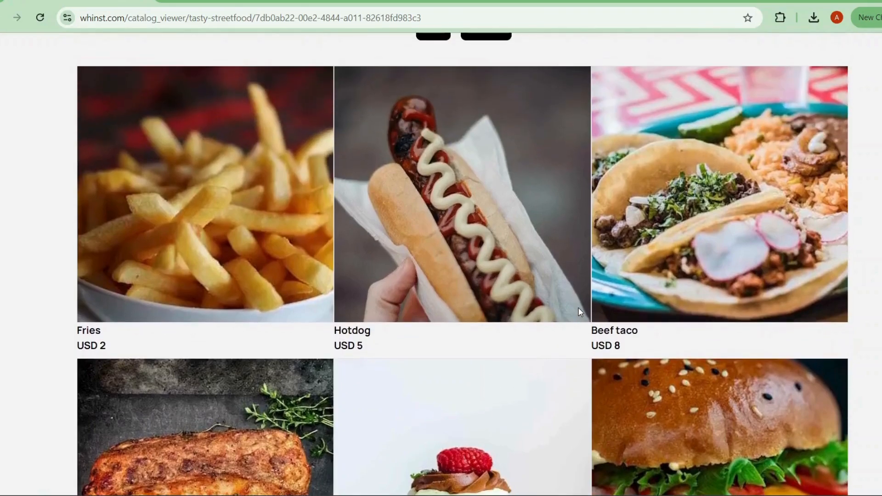
scroll(580, 311, up, 2)
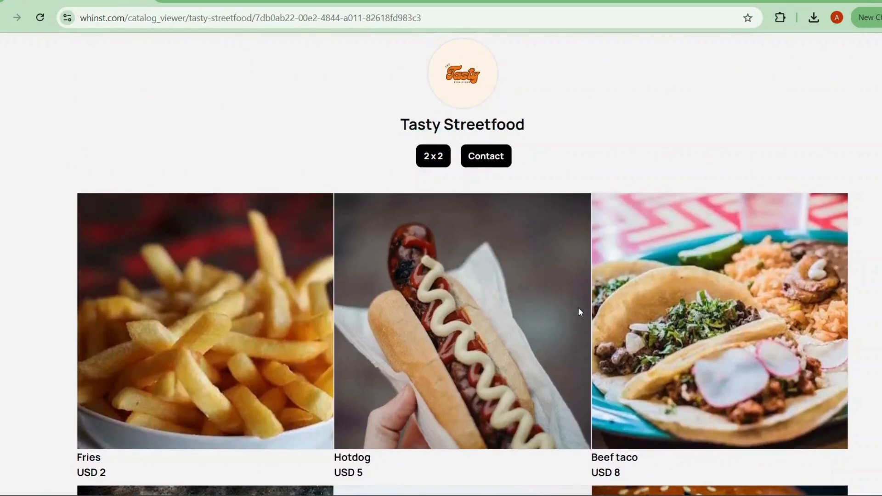
scroll(578, 312, down, 3)
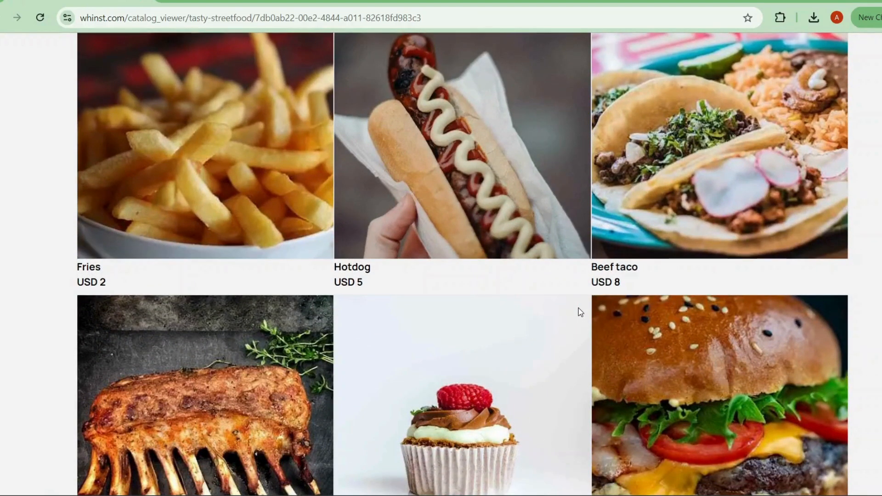
scroll(577, 308, up, 3)
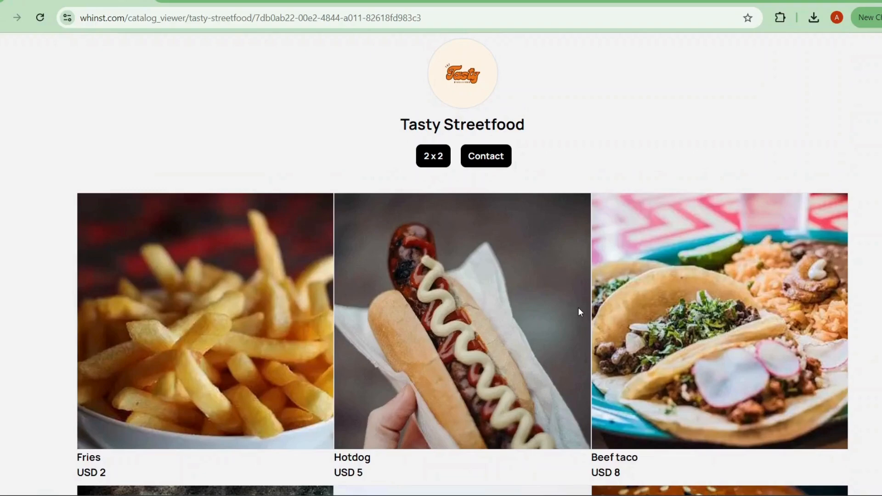
scroll(578, 307, down, 3)
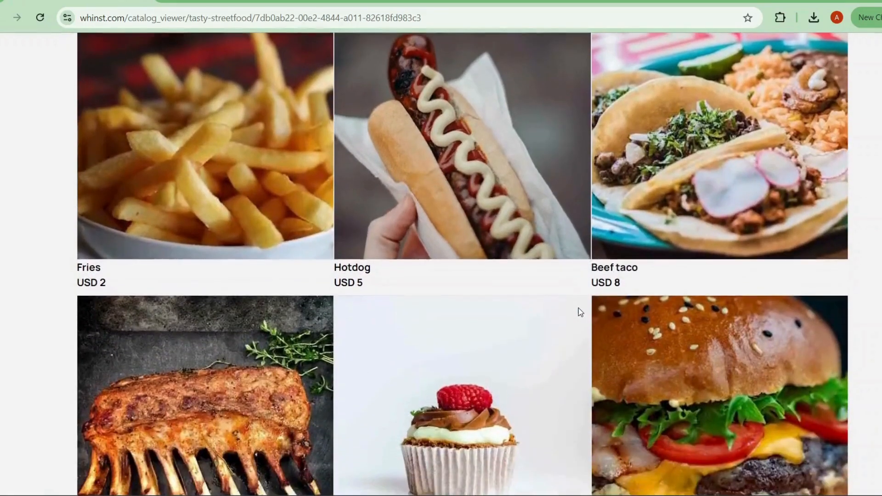
scroll(578, 307, up, 3)
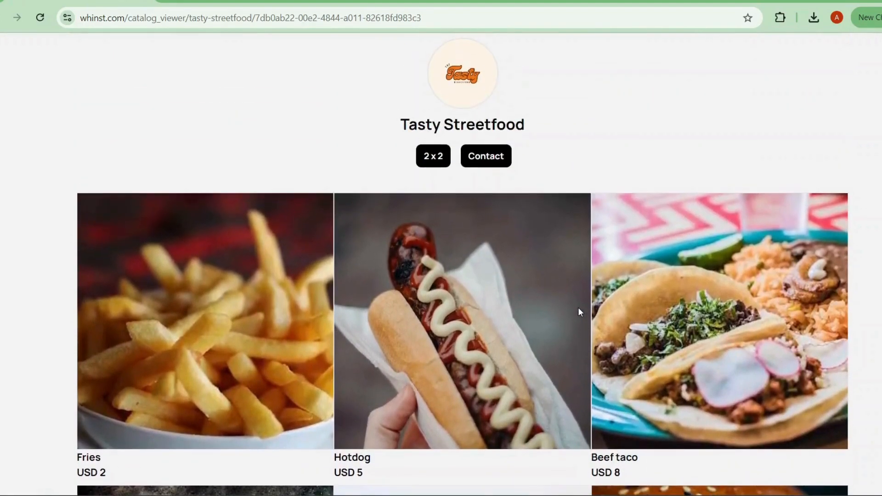
scroll(579, 312, down, 5)
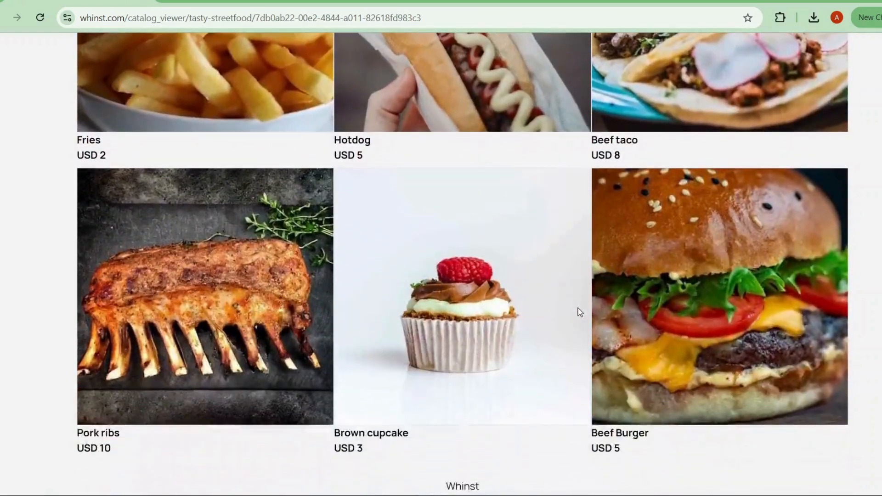
scroll(579, 312, up, 5)
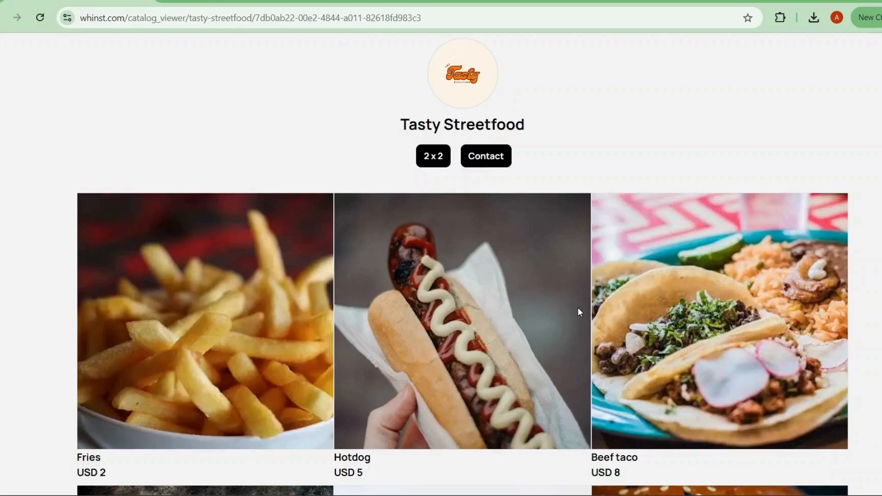
scroll(579, 308, down, 2)
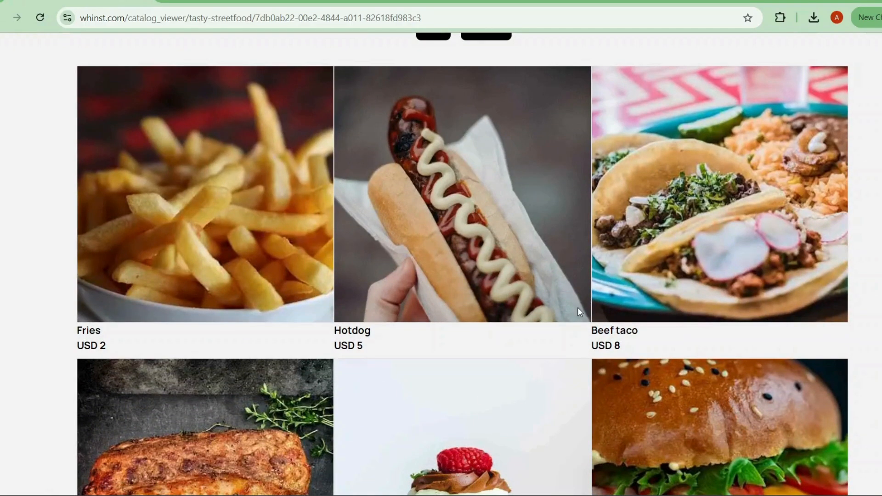
scroll(577, 308, up, 2)
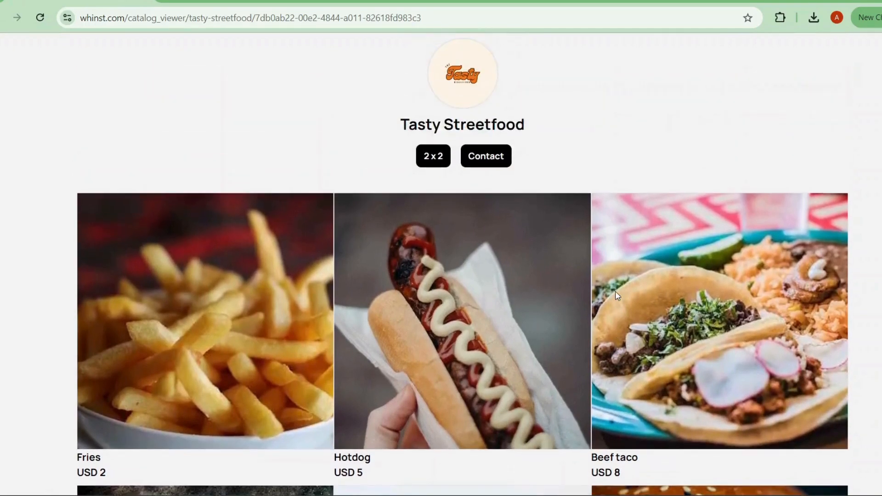